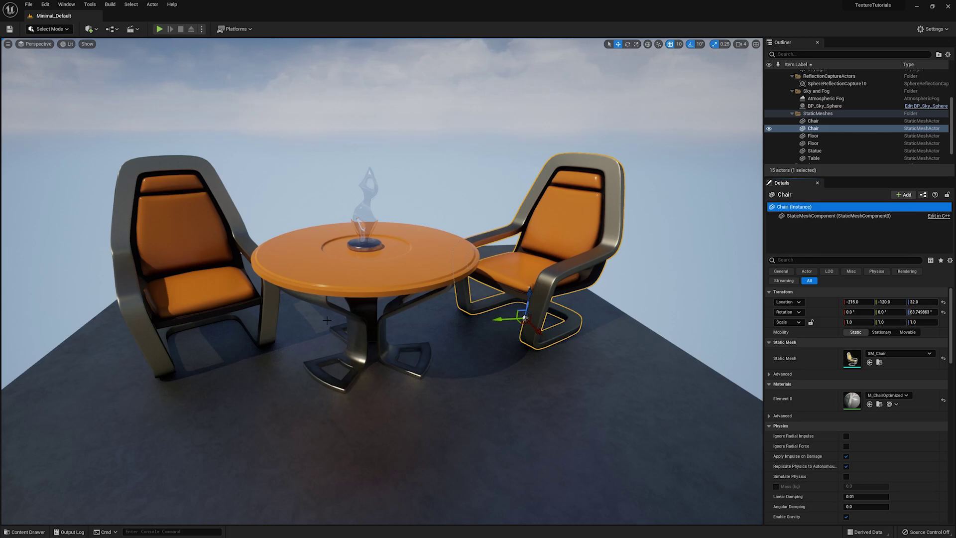
# Step: Select the left and right chairs, then open the Content Drawer listing M_ChairOptimized and T_Chair_NA
pyautogui.click(230, 289)
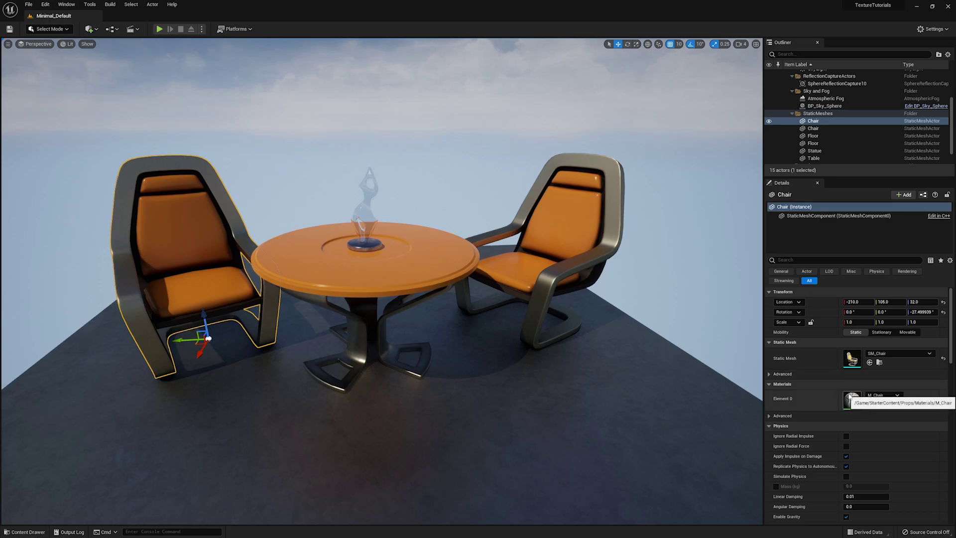
pyautogui.click(539, 280)
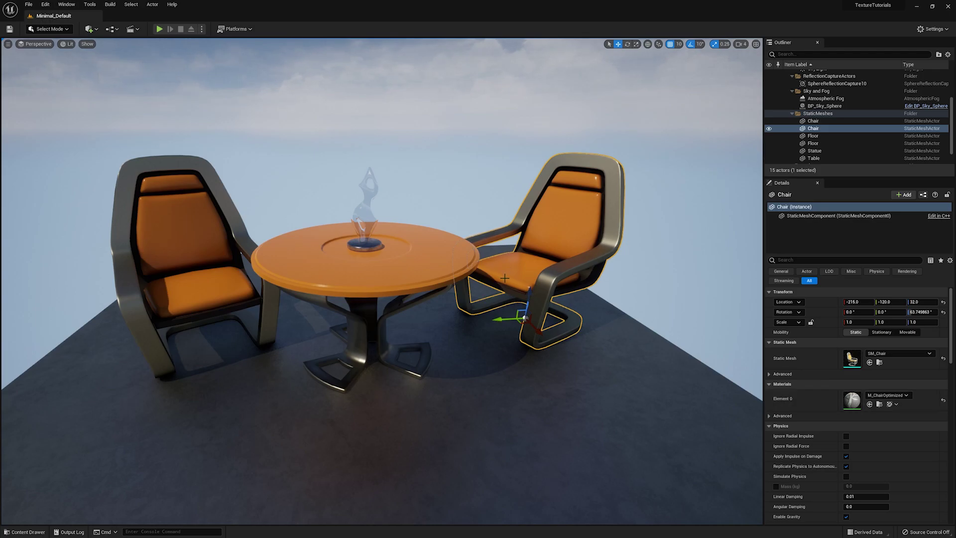
pyautogui.hotkey('ctrl', 'space')
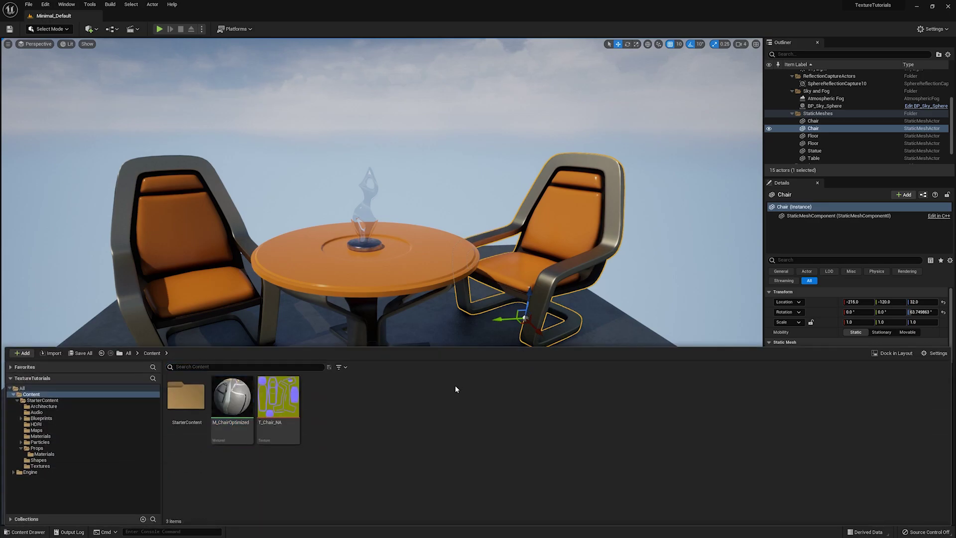
# Step: Open M_ChairOptimized and pan across its colour, RoughnessMetal and normal-map Texture Sample nodes
pyautogui.doubleClick(225, 411)
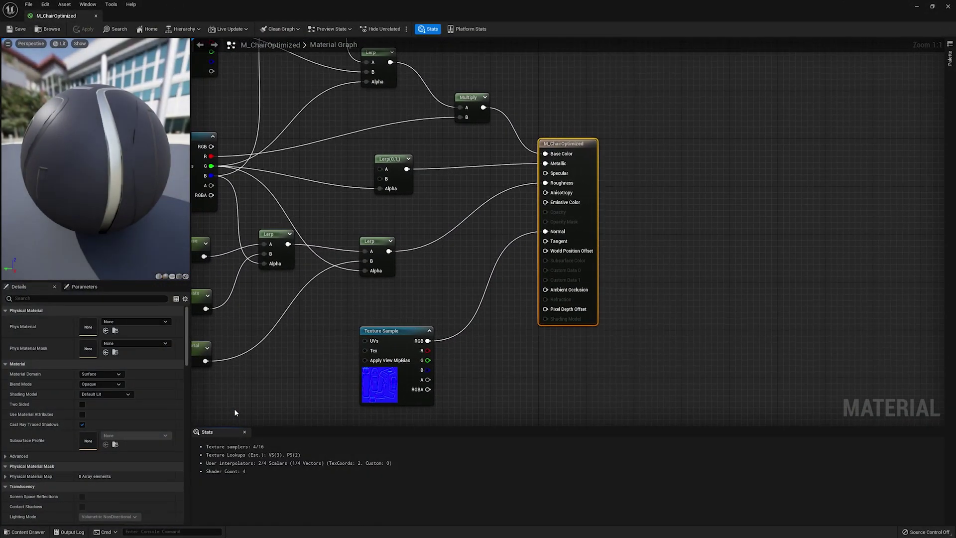
pyautogui.moveTo(289, 382); pyautogui.dragTo(405, 368, button='right')
pyautogui.rightClick(404, 368)
pyautogui.click(414, 313)
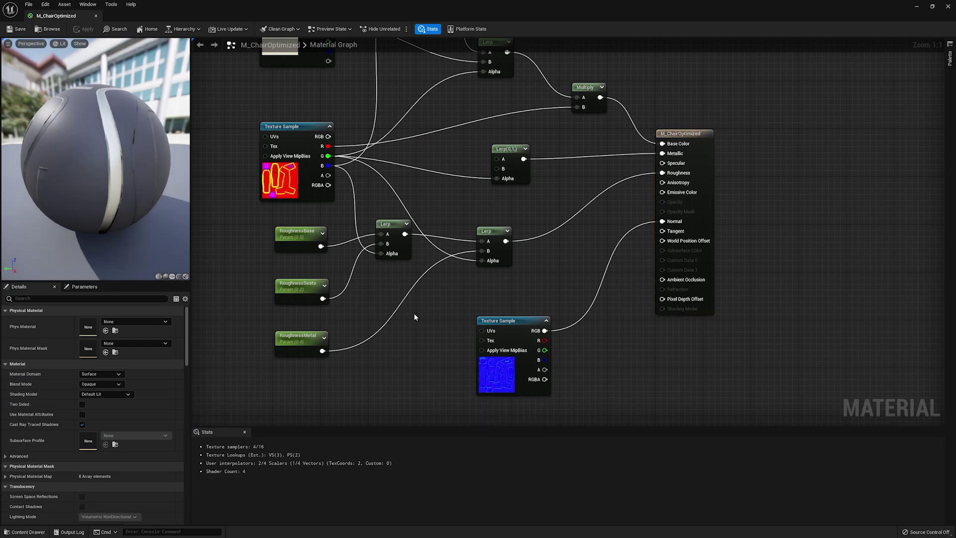
pyautogui.scroll(-2, 417, 313)
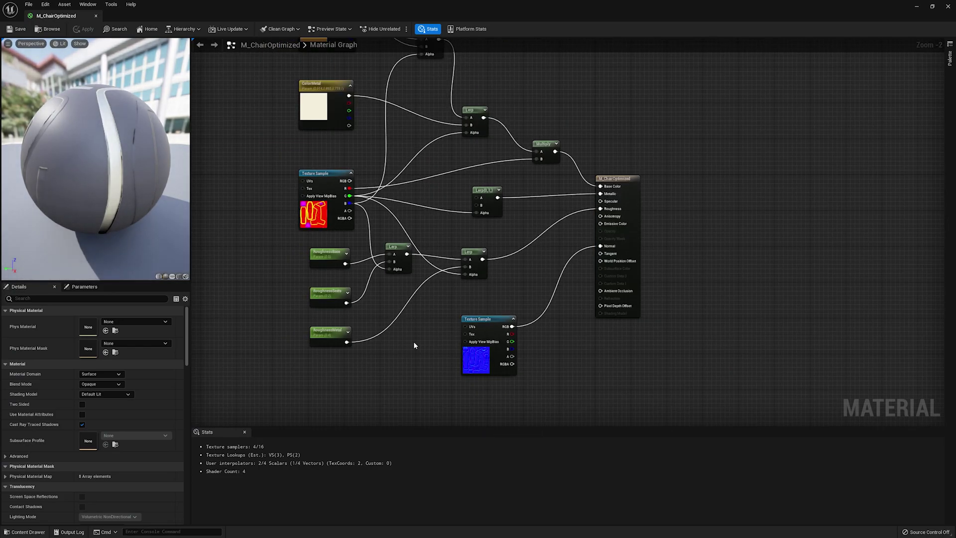
pyautogui.moveTo(424, 325); pyautogui.dragTo(431, 377, button='right')
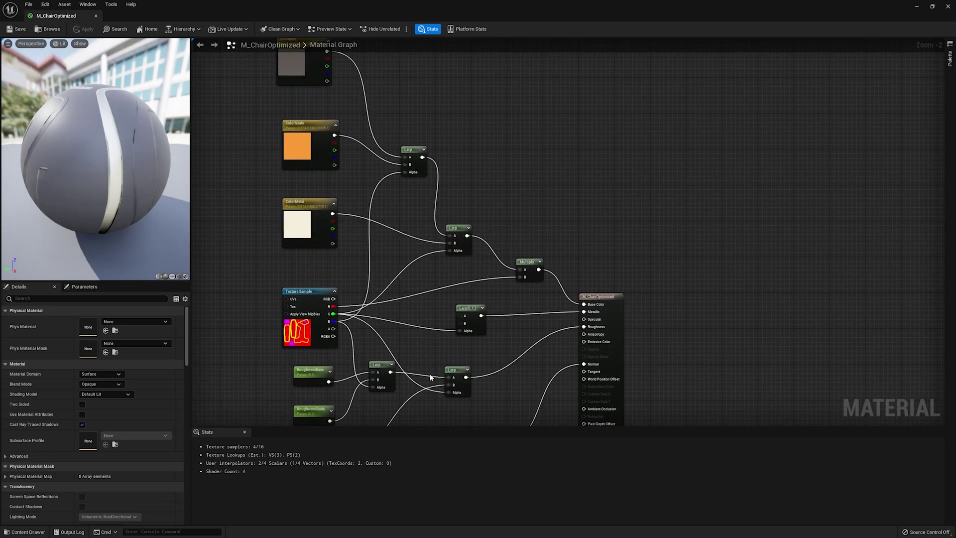
pyautogui.moveTo(279, 351); pyautogui.dragTo(294, 264, button='right')
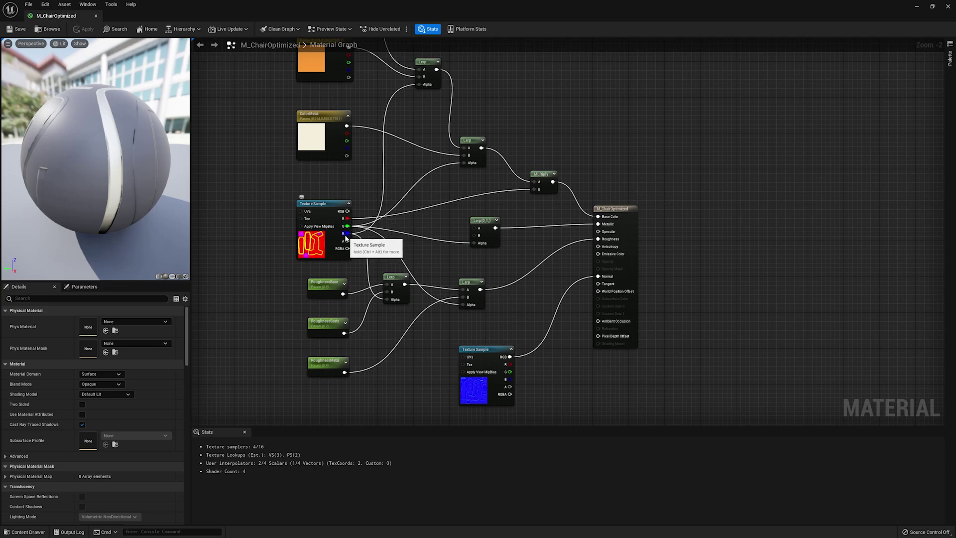
pyautogui.moveTo(246, 58); pyautogui.dragTo(218, 119, button='right')
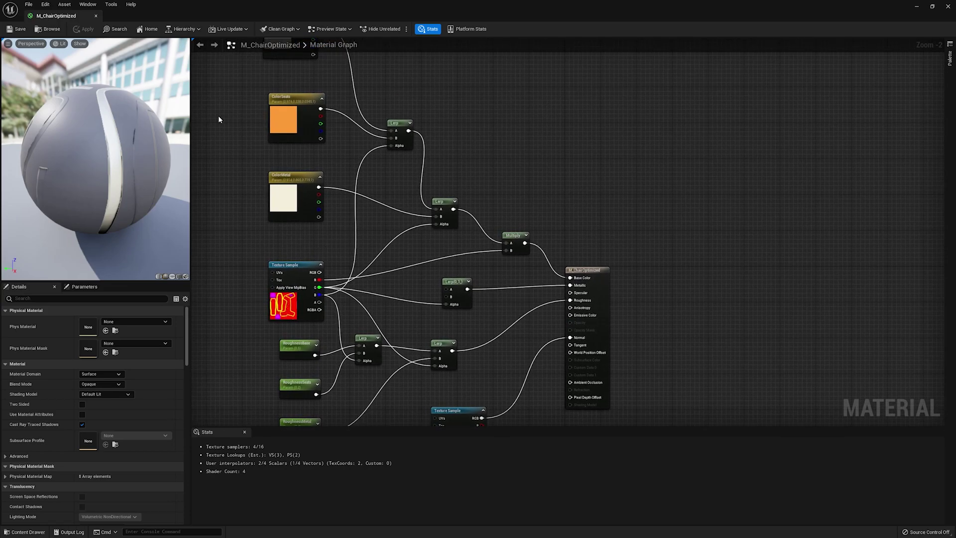
pyautogui.moveTo(426, 326); pyautogui.dragTo(398, 243, button='right')
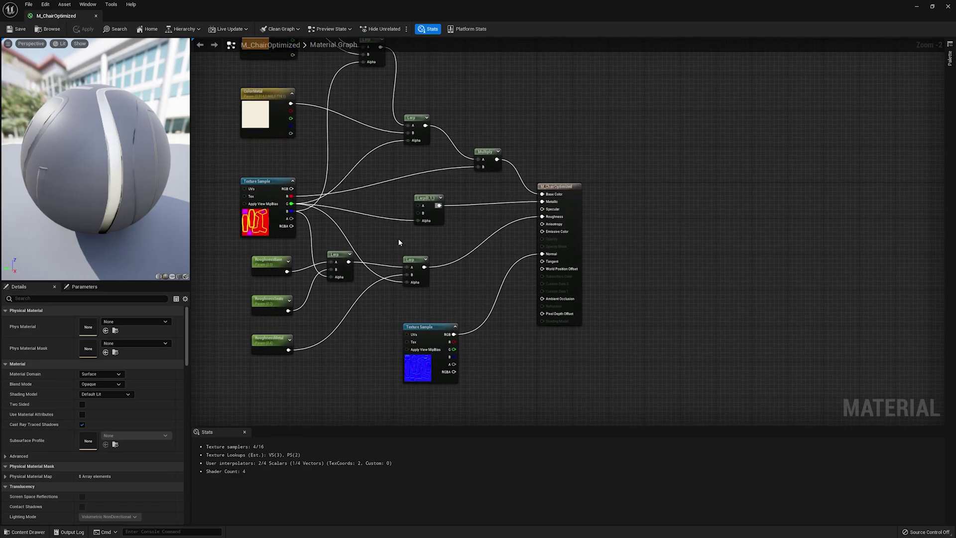
pyautogui.moveTo(486, 254); pyautogui.dragTo(506, 188, button='right')
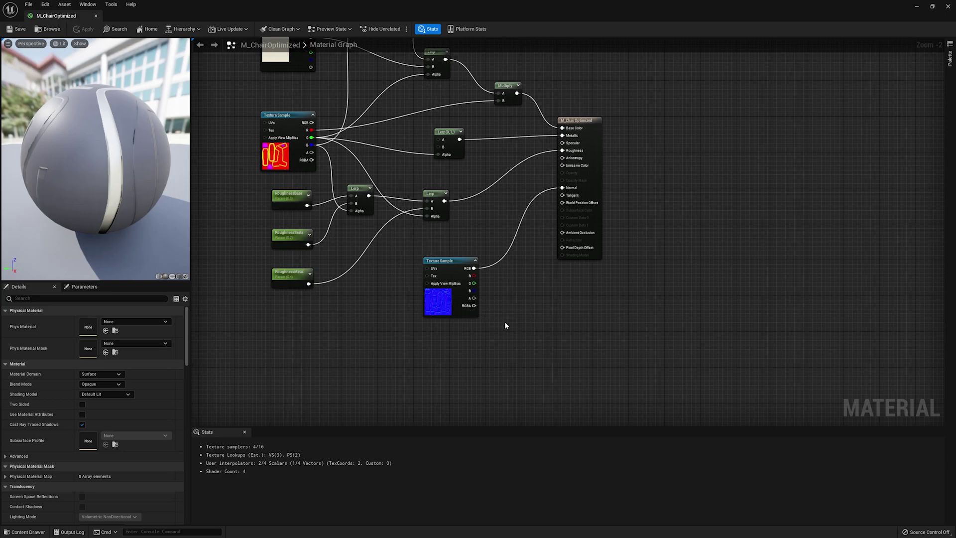
pyautogui.moveTo(511, 292); pyautogui.dragTo(506, 347, button='right')
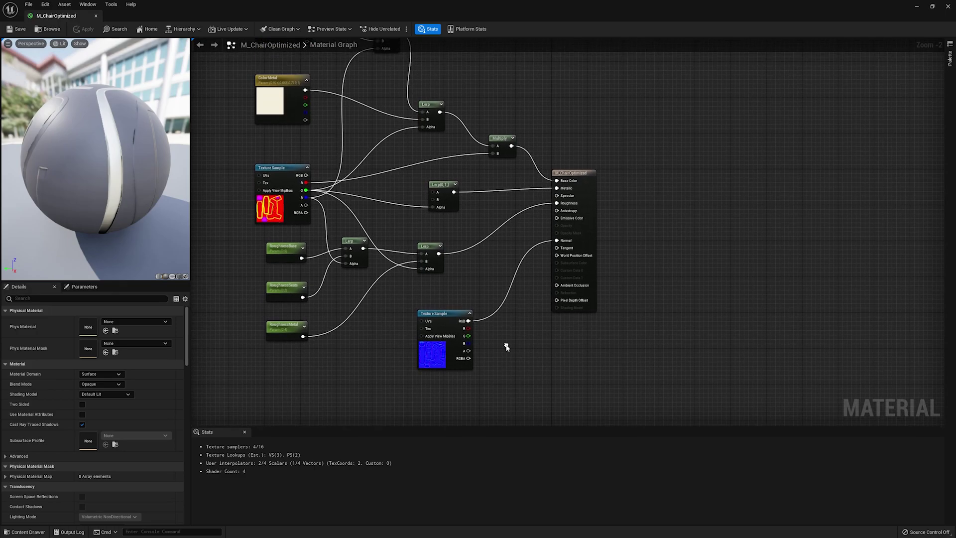
# Step: Locate the mask Texture Sample's T_Chair_M asset and open it in the texture editor
pyautogui.click(278, 202)
pyautogui.hotkey('ctrl', 'b')
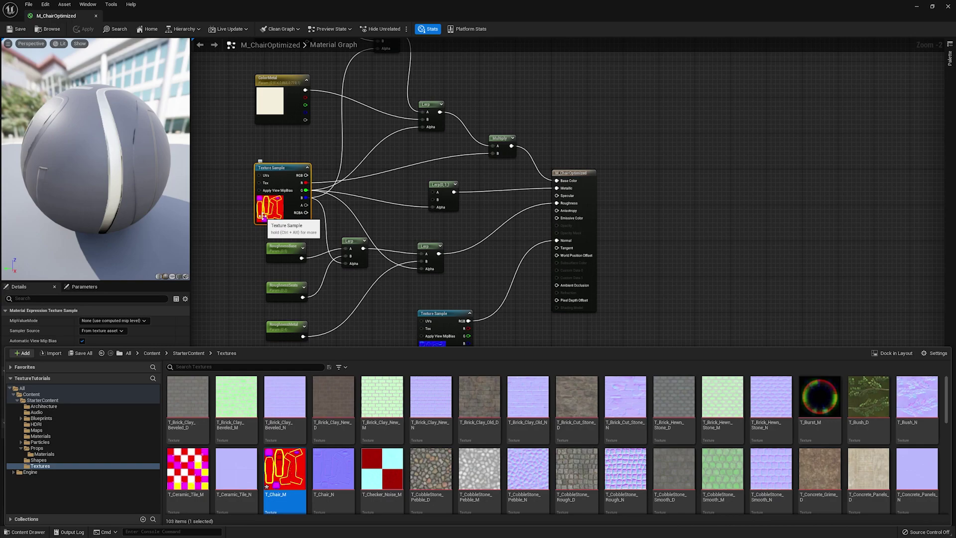
pyautogui.click(238, 289)
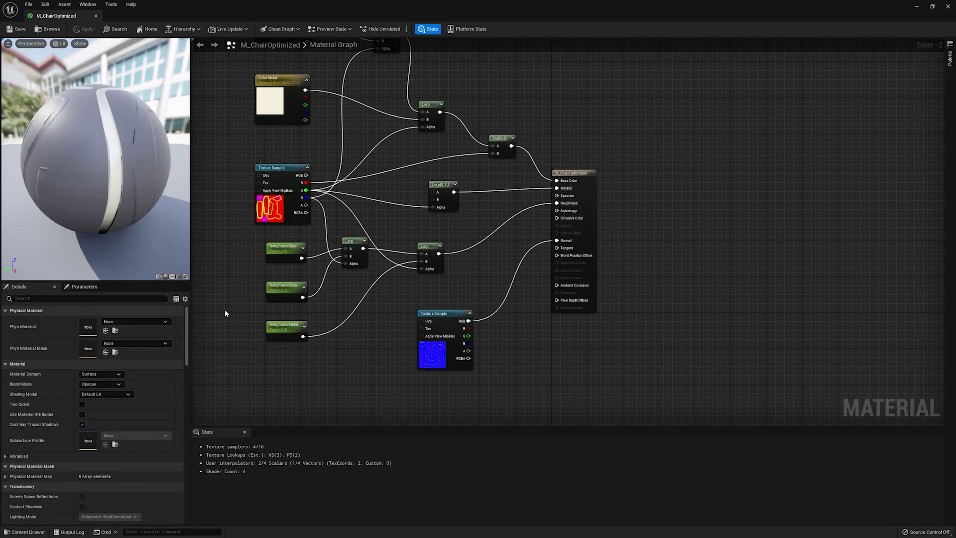
pyautogui.click(259, 197)
pyautogui.doubleClick(89, 384)
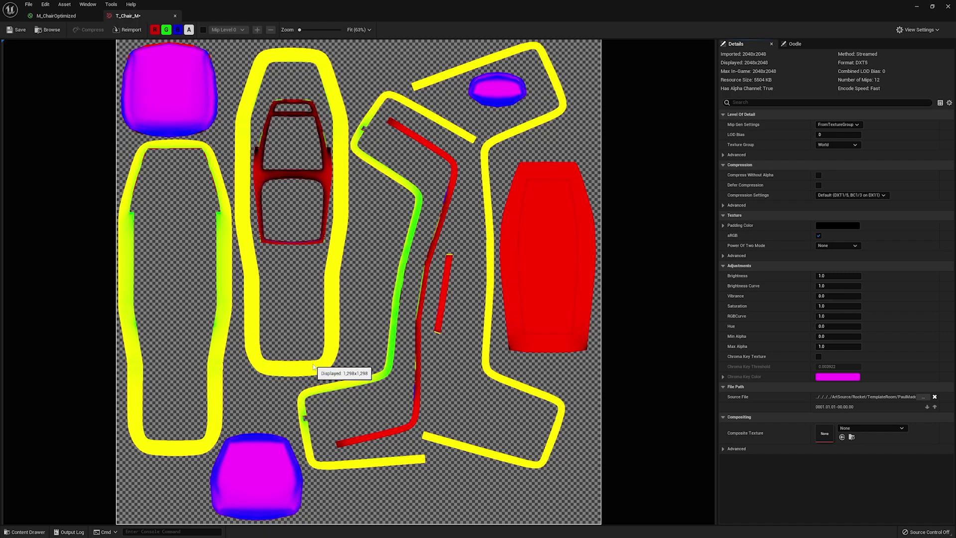
# Step: Preview T_Chair_M's red, green, blue and alpha channels one at a time
pyautogui.click(178, 30)
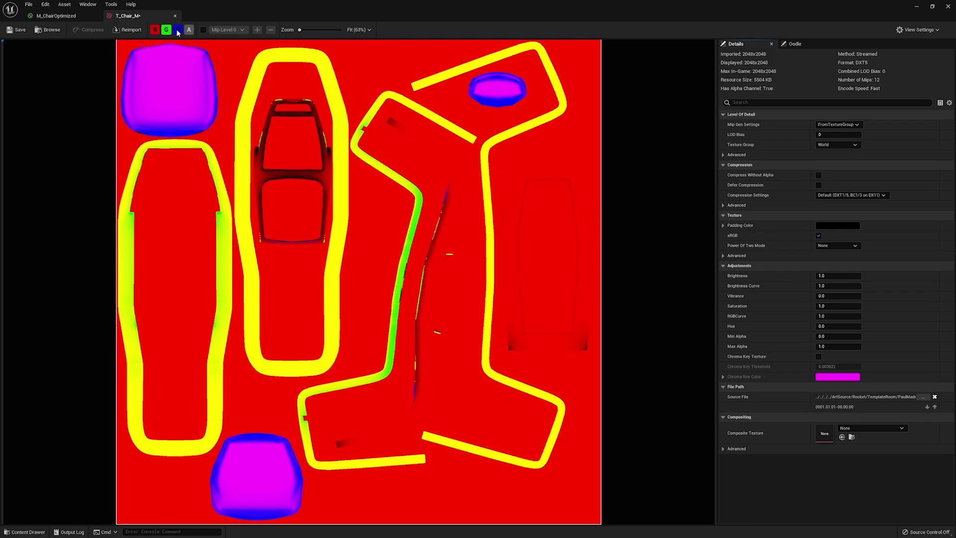
pyautogui.click(167, 30)
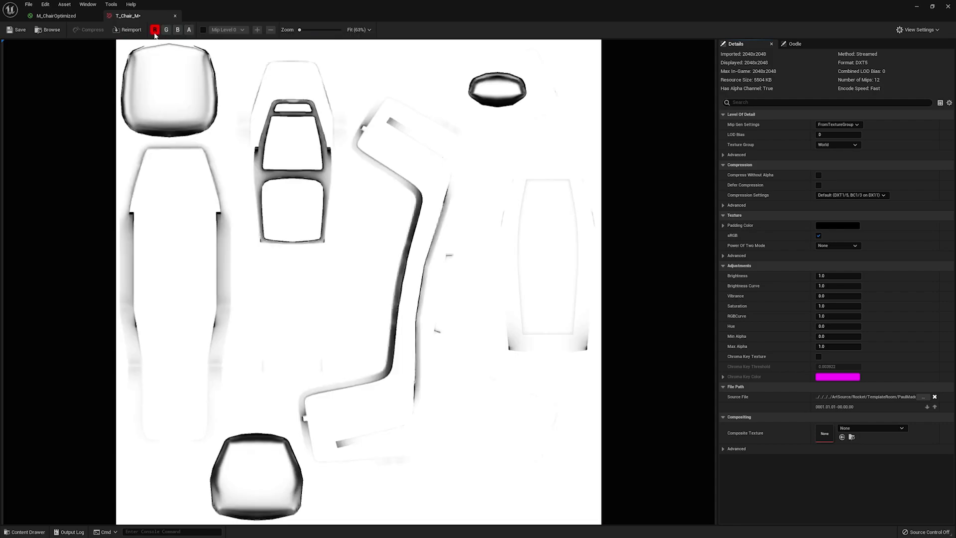
pyautogui.click(154, 30)
pyautogui.click(166, 30)
pyautogui.click(168, 30)
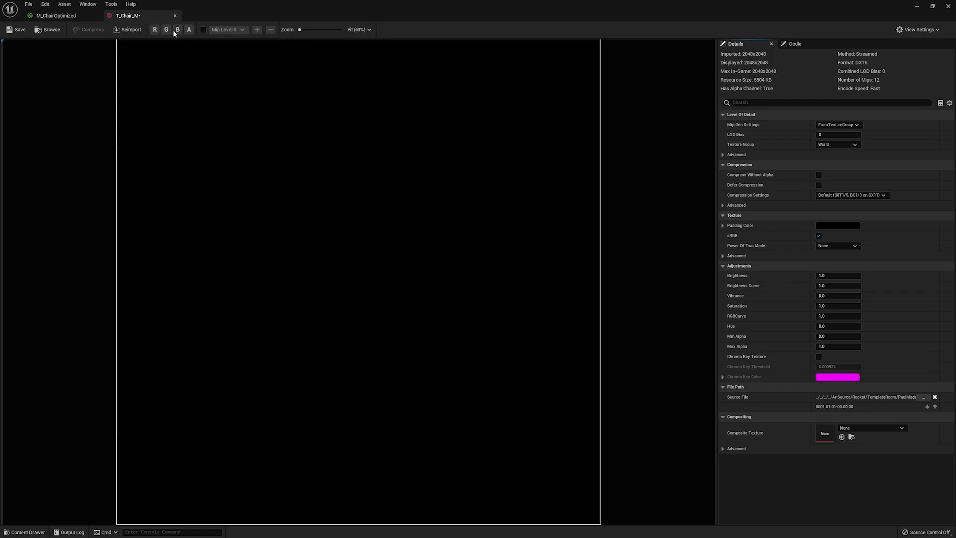
pyautogui.click(177, 30)
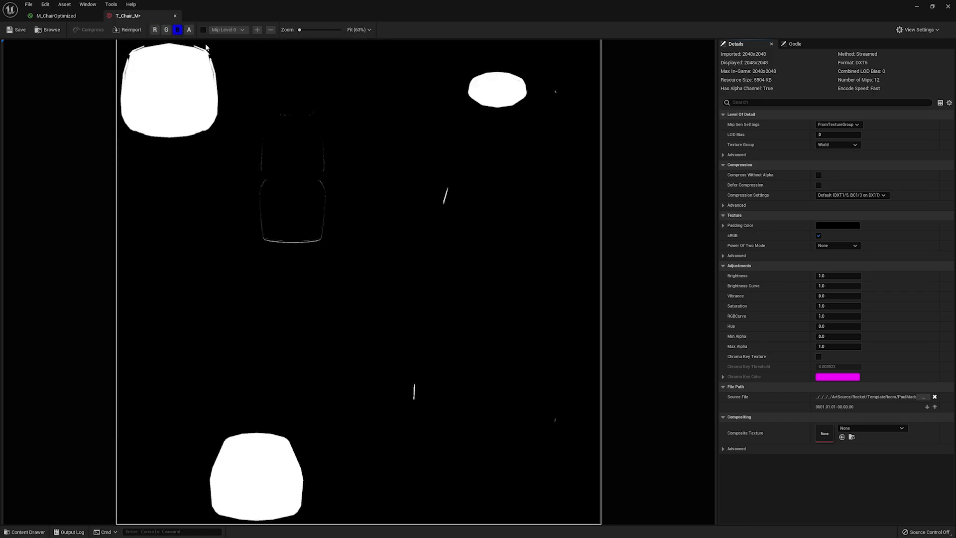
pyautogui.click(177, 30)
pyautogui.click(188, 31)
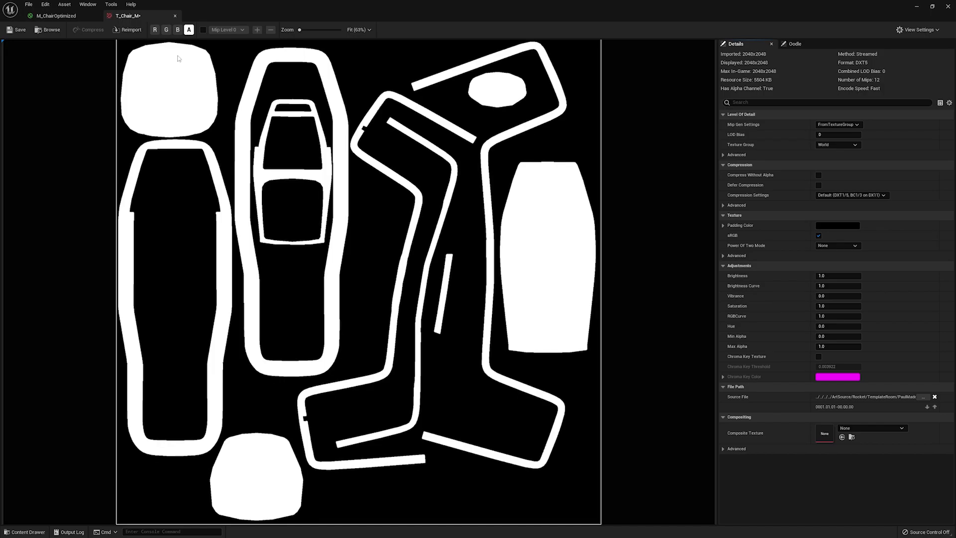
# Step: Glance back at the material graph, then restore T_Chair_M's full RGB preview
pyautogui.click(75, 16)
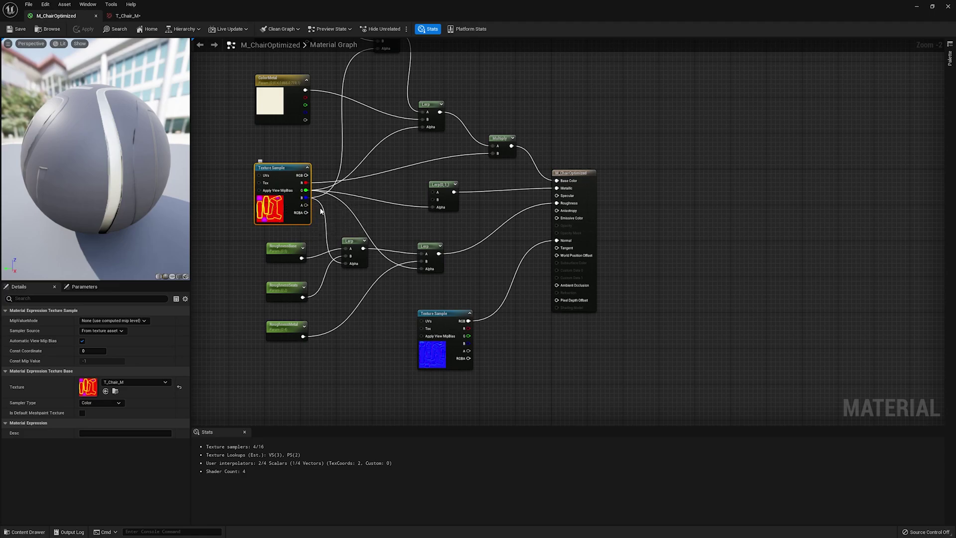
pyautogui.scroll(2, 321, 209)
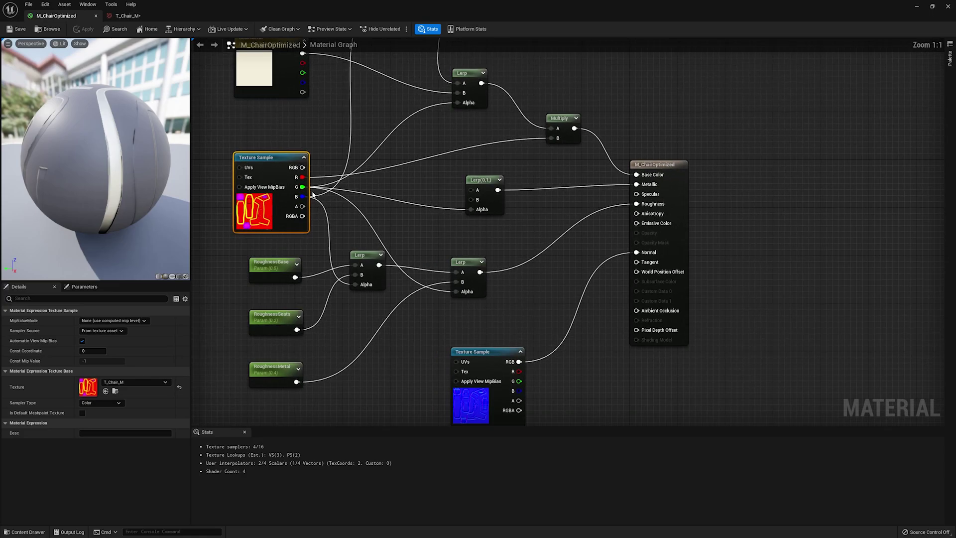
pyautogui.click(124, 16)
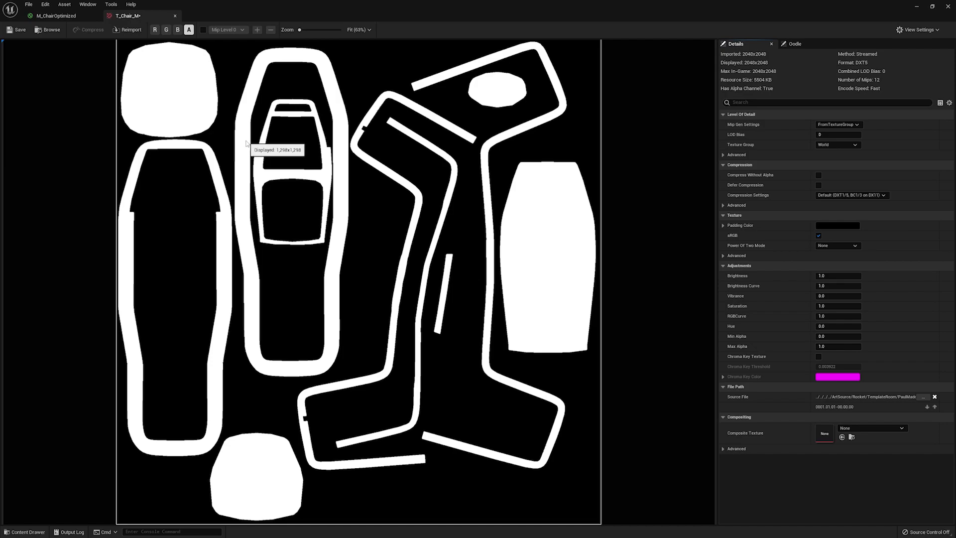
pyautogui.click(178, 30)
pyautogui.click(166, 30)
pyautogui.click(155, 30)
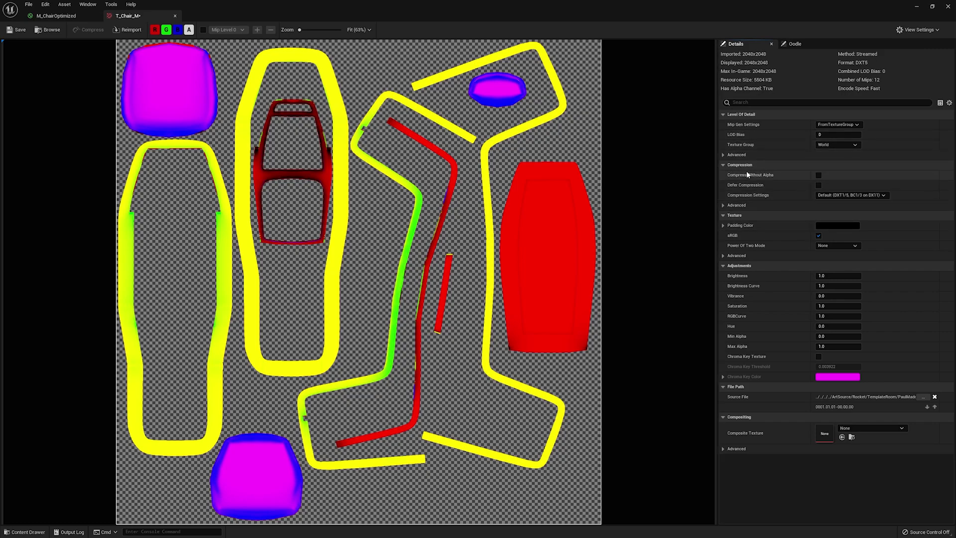
# Step: Enable Compress Without Alpha on T_Chair_M so it becomes DXT1, then return to M_ChairOptimized
pyautogui.click(818, 175)
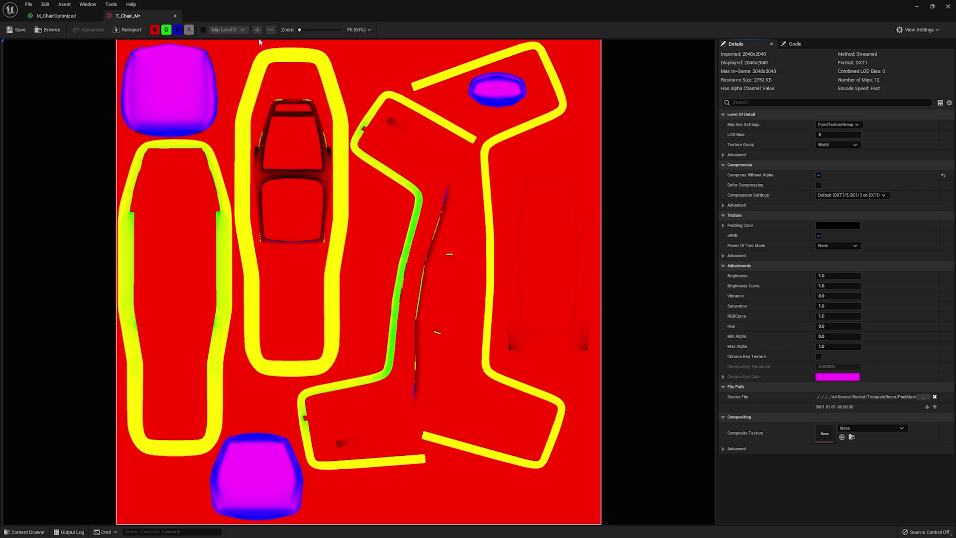
pyautogui.click(50, 18)
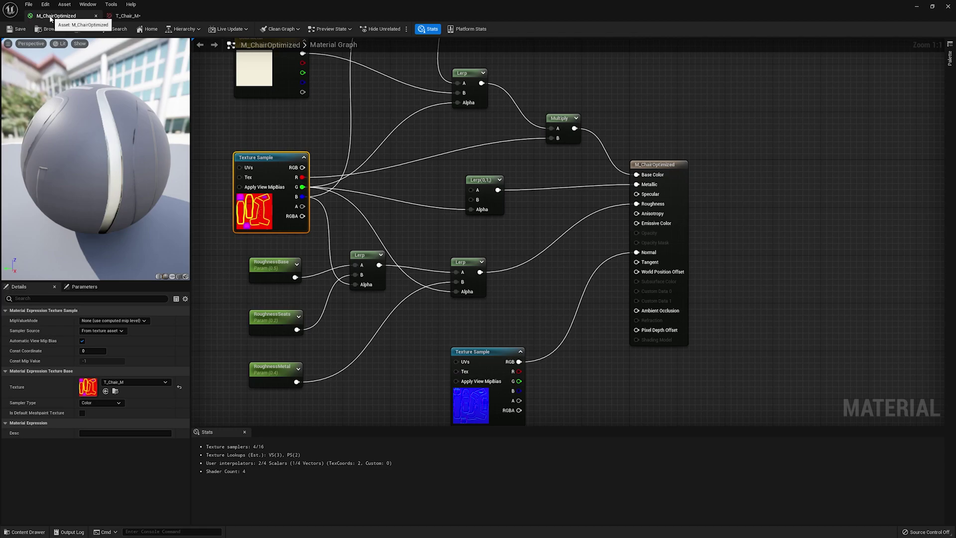
pyautogui.click(127, 16)
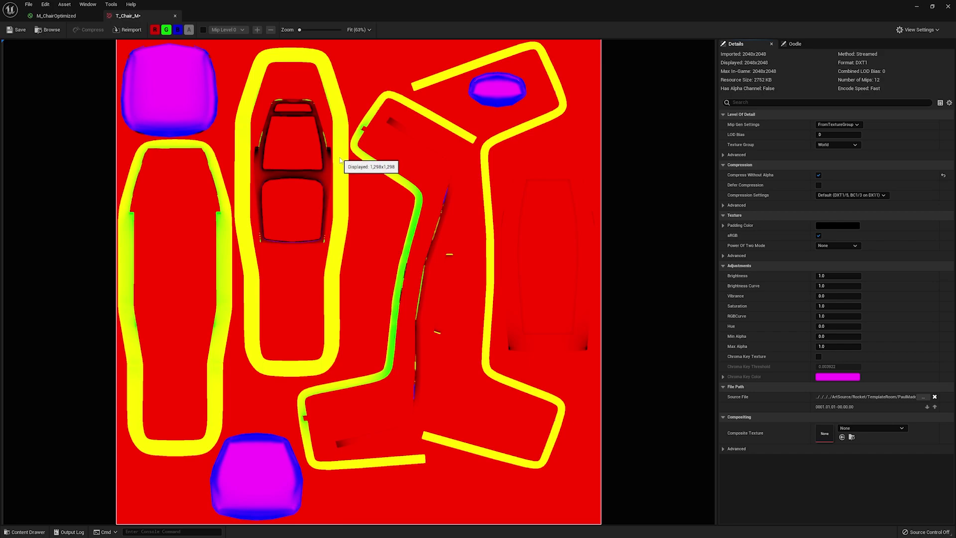
pyautogui.click(69, 16)
pyautogui.click(916, 6)
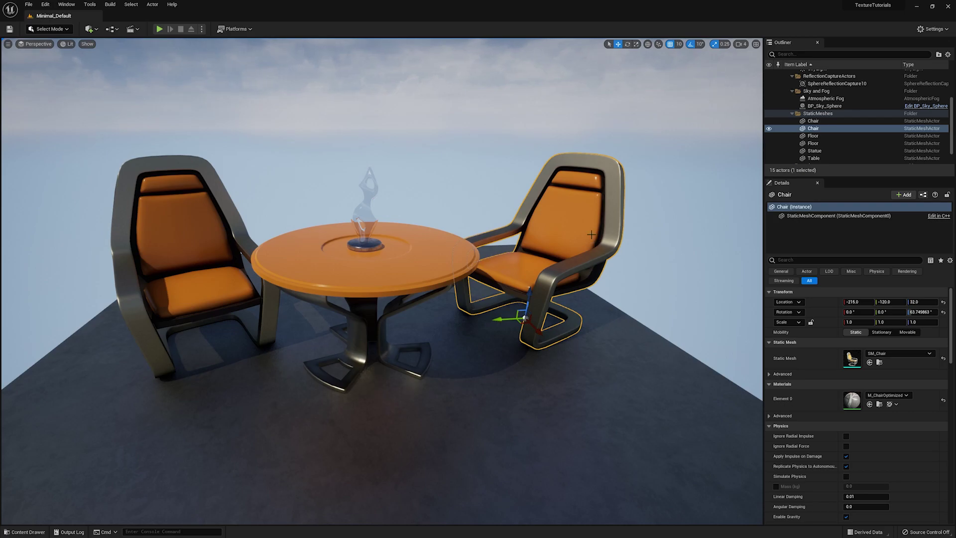
pyautogui.hotkey('ctrl', 'space')
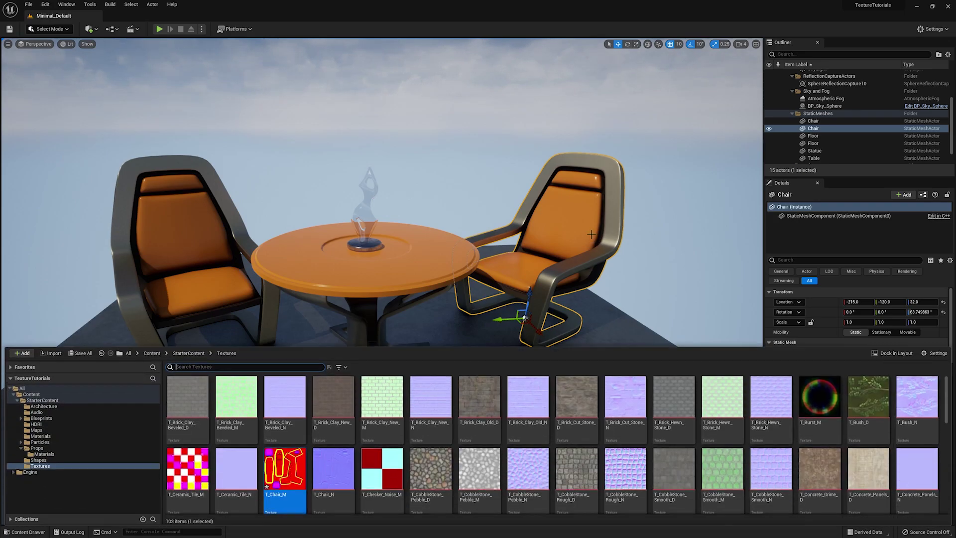
pyautogui.click(32, 394)
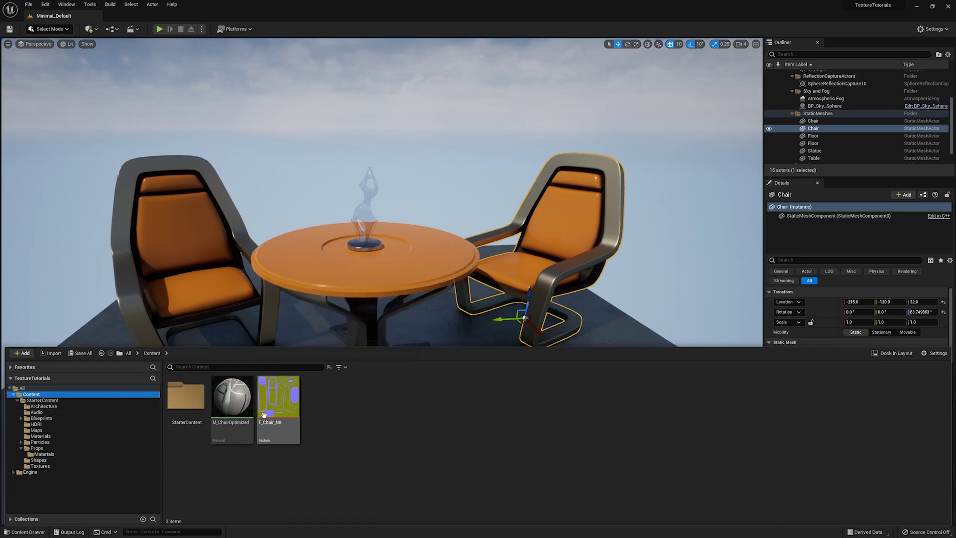
pyautogui.doubleClick(244, 409)
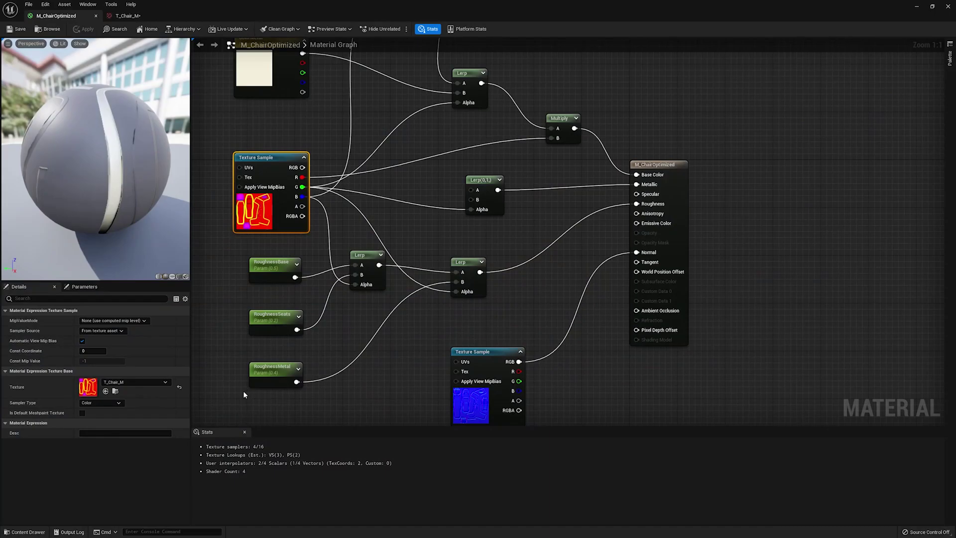
pyautogui.moveTo(404, 376); pyautogui.dragTo(415, 323, button='right')
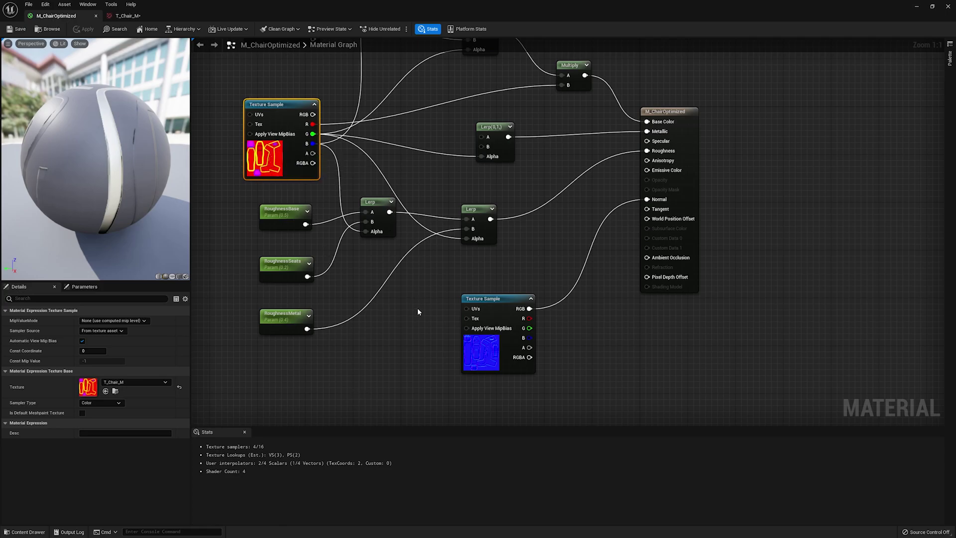
pyautogui.moveTo(418, 309); pyautogui.dragTo(428, 206, button='right')
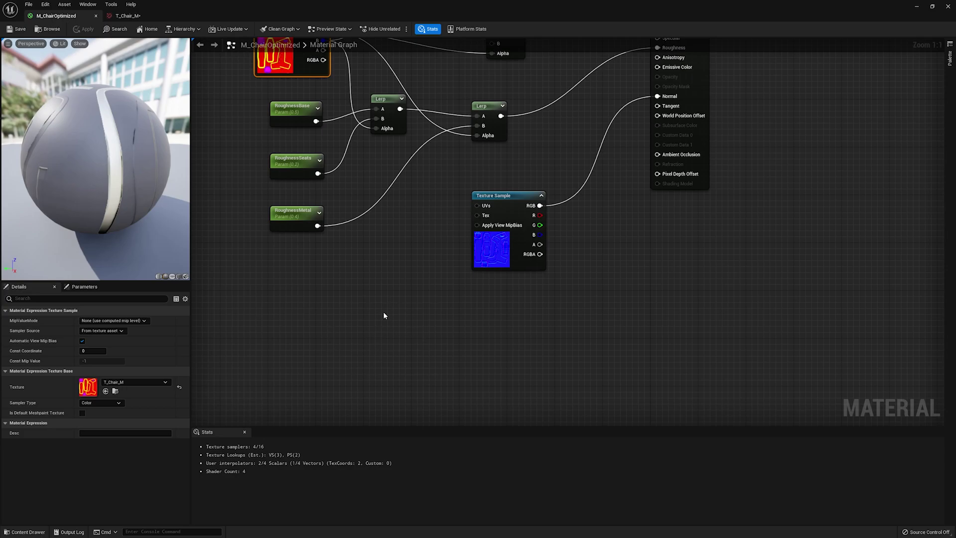
pyautogui.moveTo(383, 315); pyautogui.dragTo(395, 381, button='right')
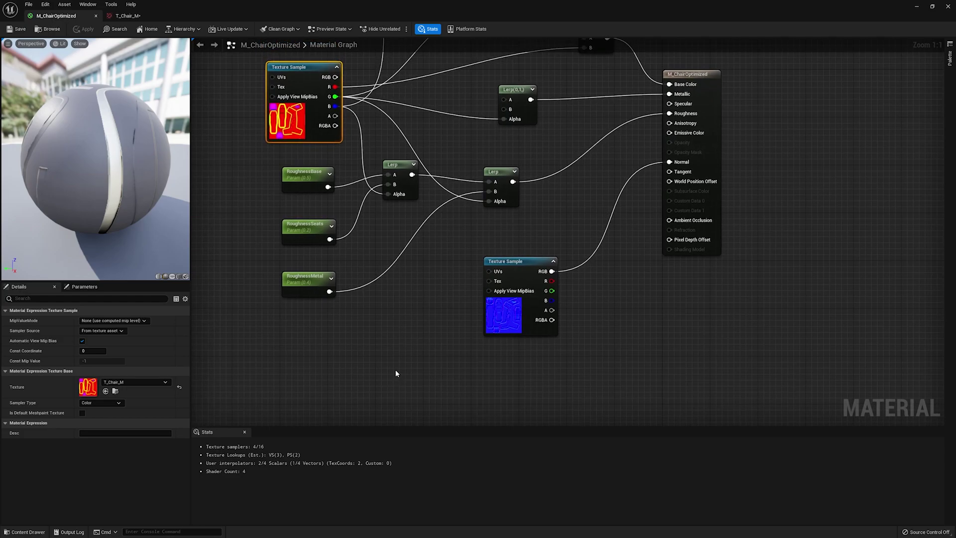
pyautogui.click(140, 16)
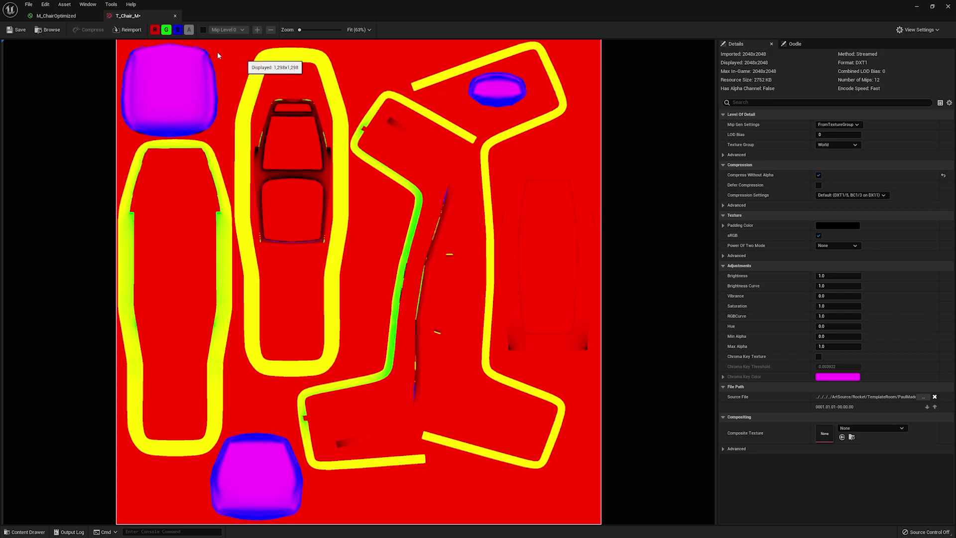
pyautogui.click(72, 19)
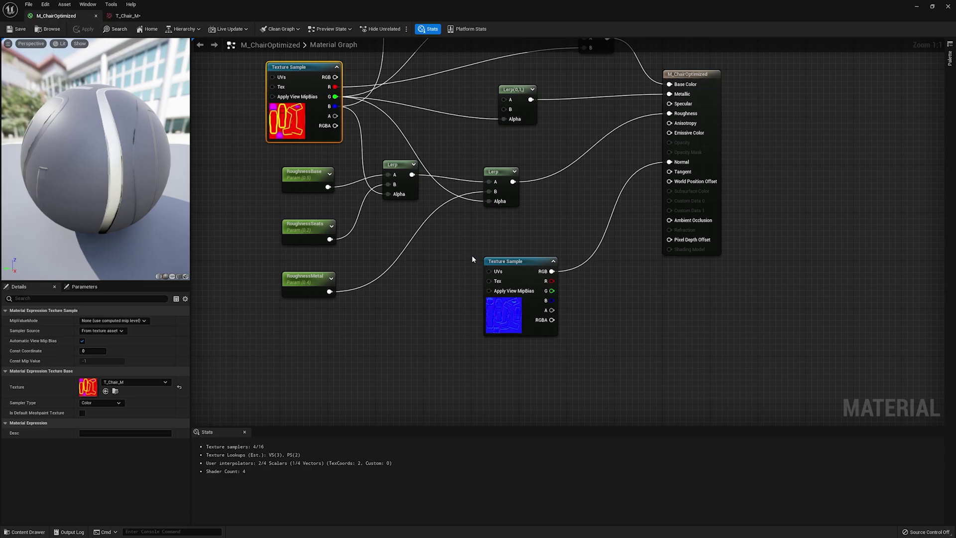
# Step: Open the T_Chair_N normal map from its sampler, then T_Chair_NA from the Content Drawer
pyautogui.click(512, 321)
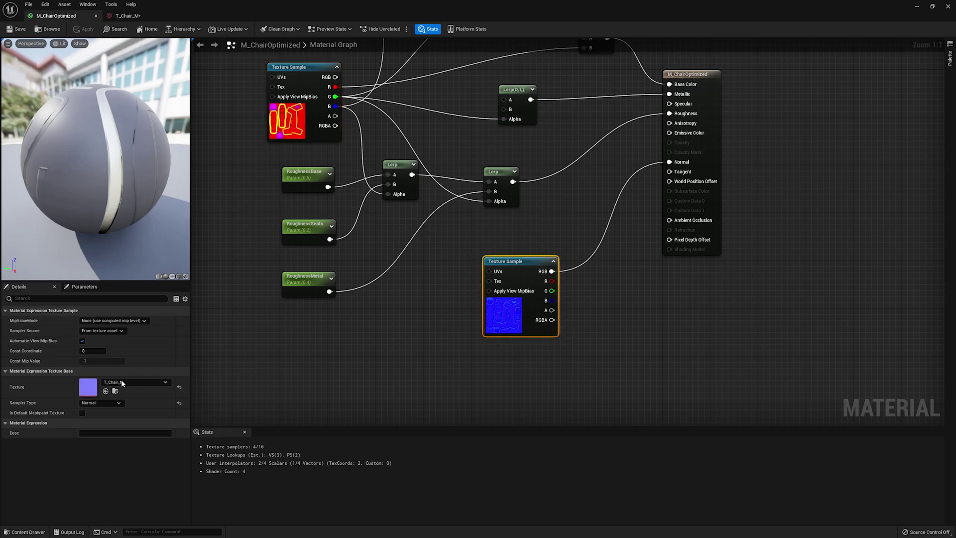
pyautogui.doubleClick(84, 389)
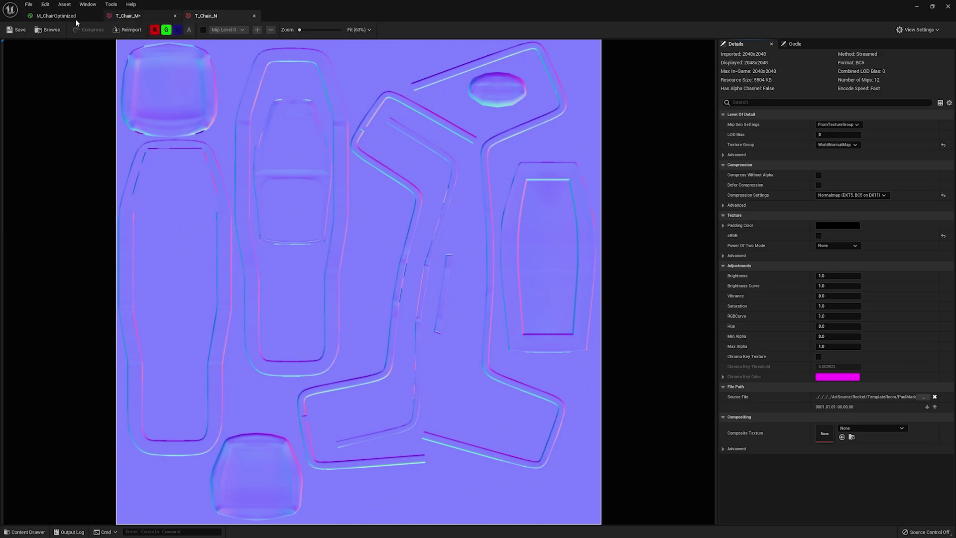
pyautogui.click(916, 6)
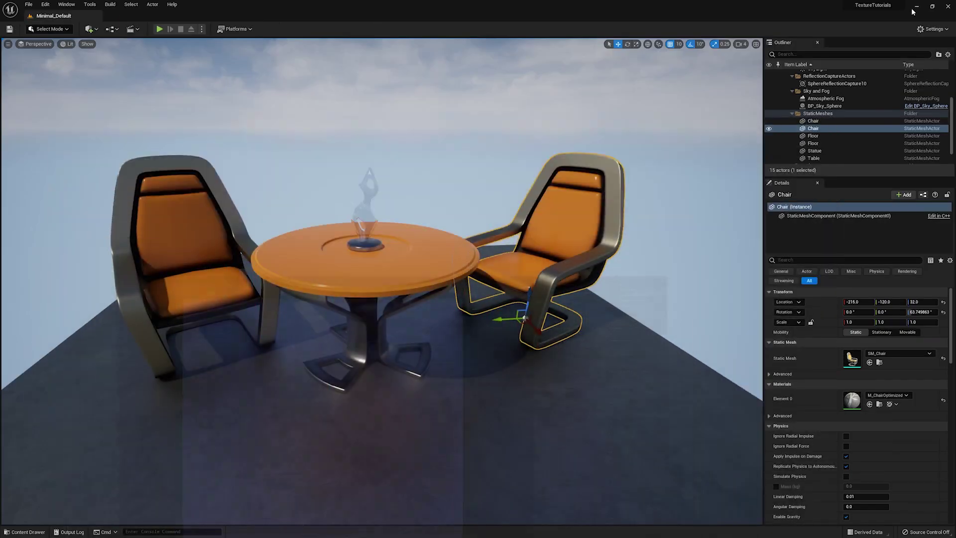
pyautogui.hotkey('ctrl', 'space')
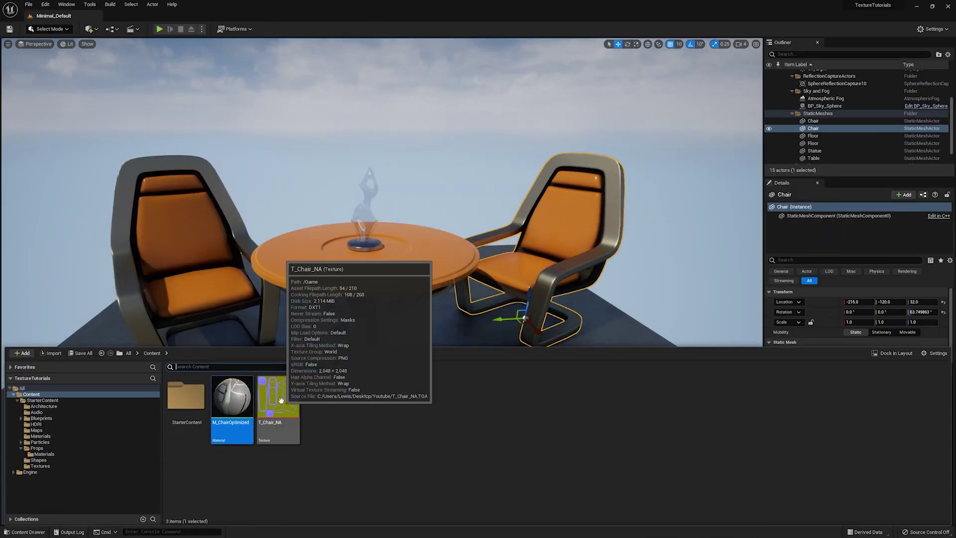
pyautogui.doubleClick(281, 400)
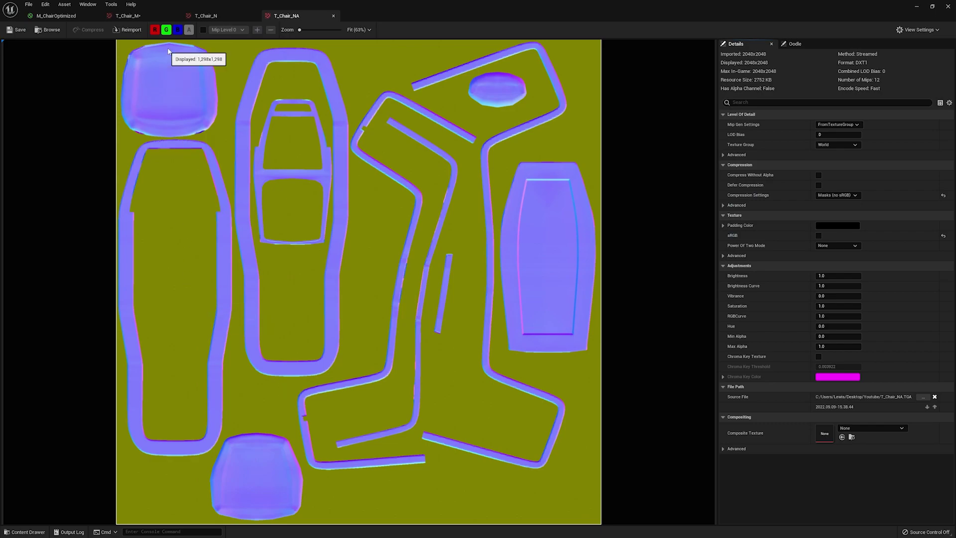
# Step: Show only the blue channel of T_Chair_NA's preview
pyautogui.click(166, 30)
pyautogui.click(154, 30)
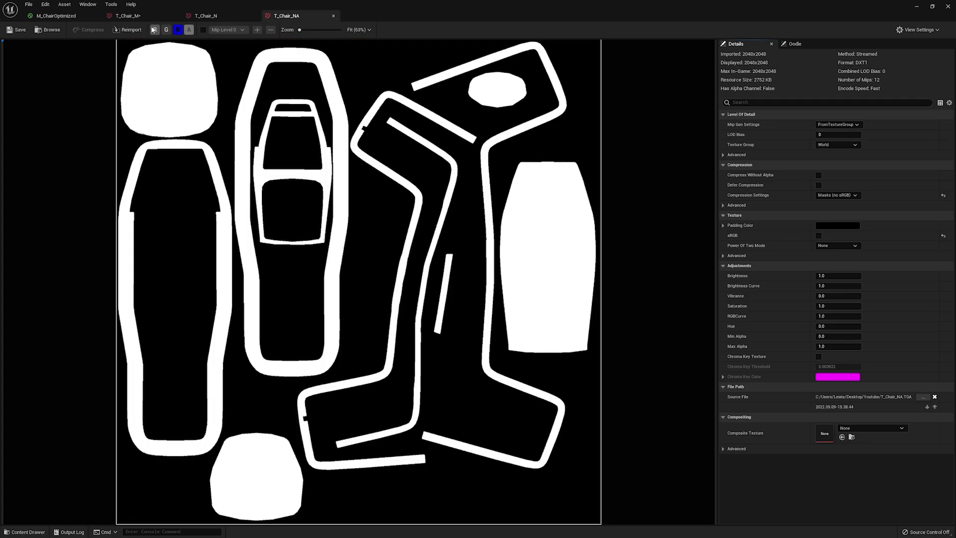
pyautogui.click(142, 14)
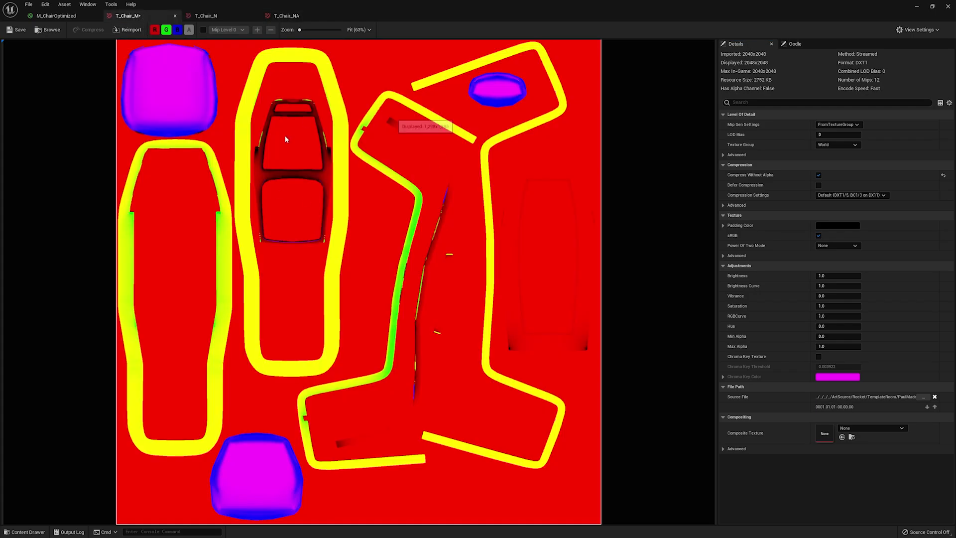
# Step: Untick Compress Without Alpha on T_Chair_M for DXT5 and view its alpha channel alone
pyautogui.click(818, 175)
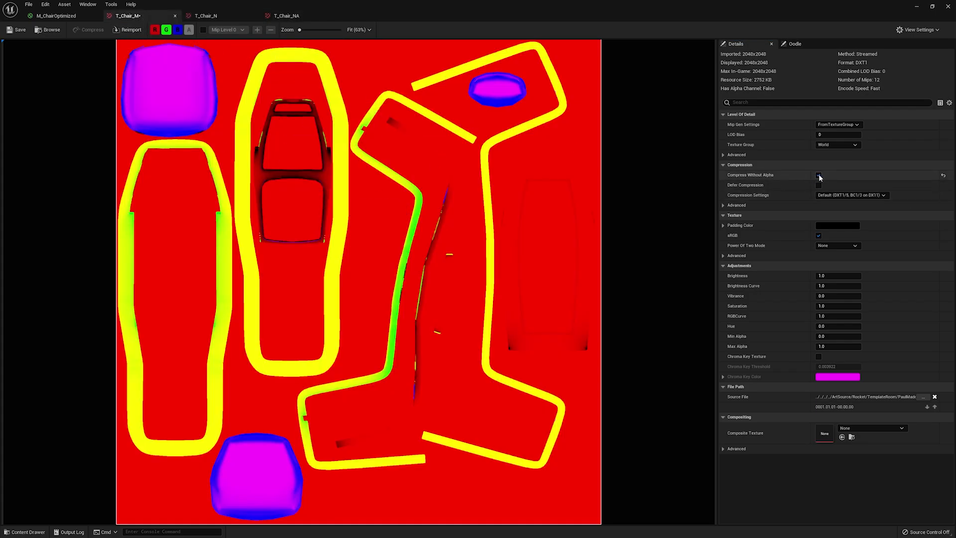
pyautogui.click(177, 29)
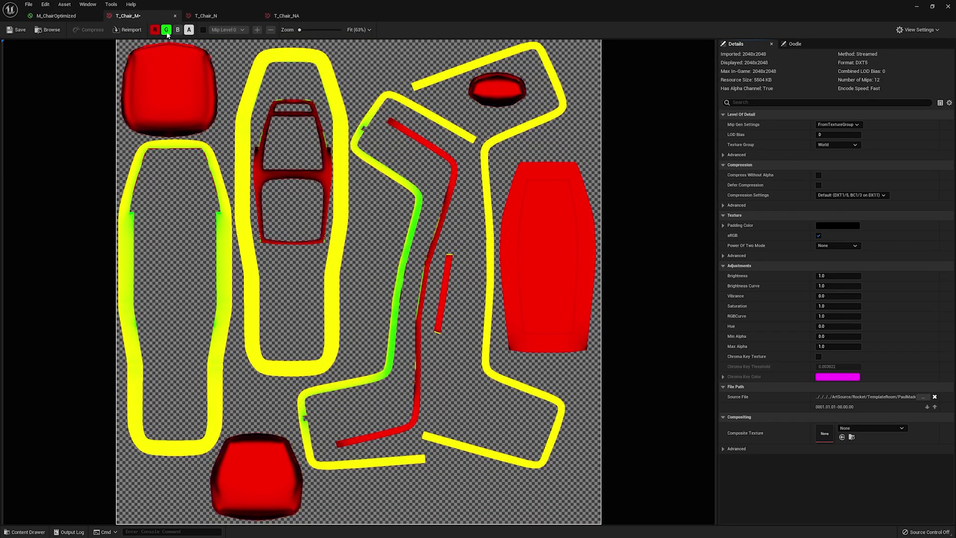
pyautogui.click(166, 30)
pyautogui.click(155, 30)
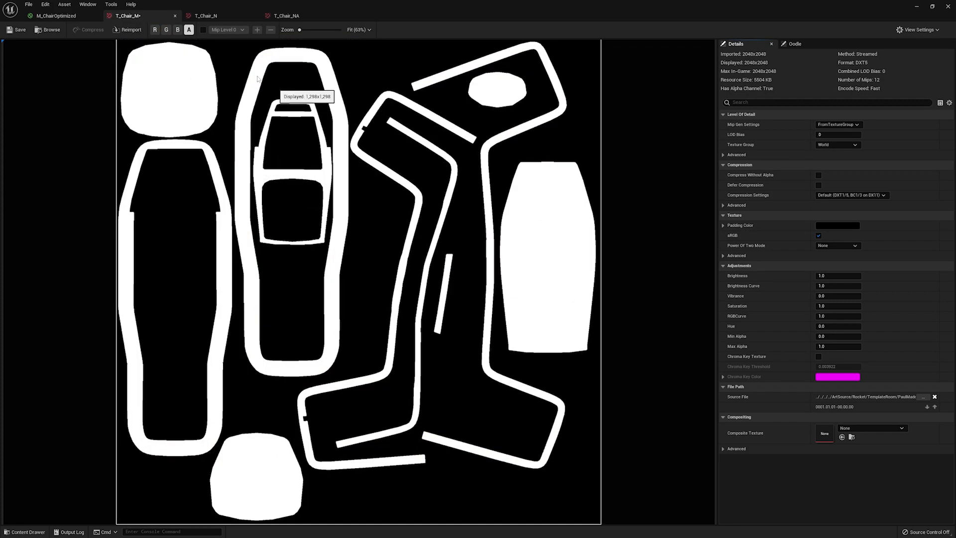
# Step: Restore T_Chair_NA's full red, green and blue preview
pyautogui.click(285, 20)
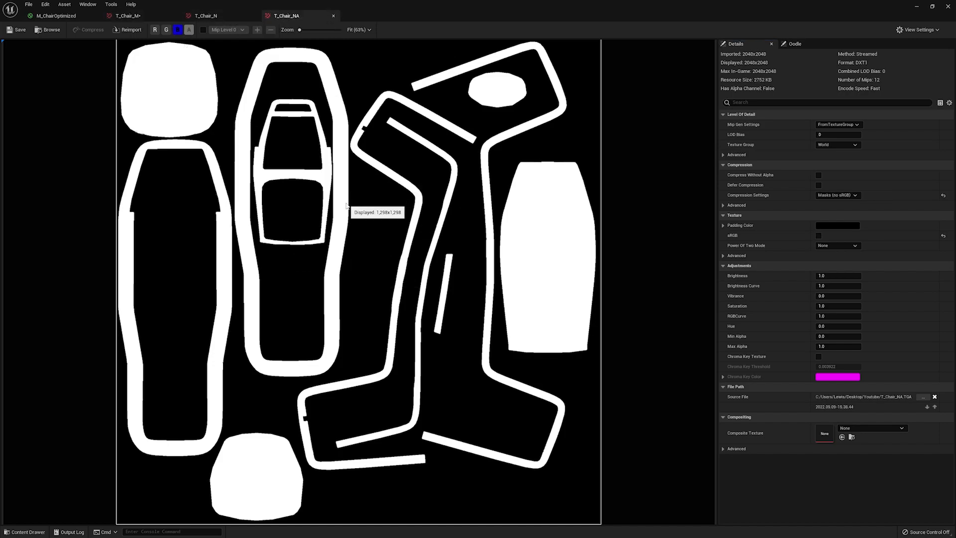
pyautogui.click(164, 29)
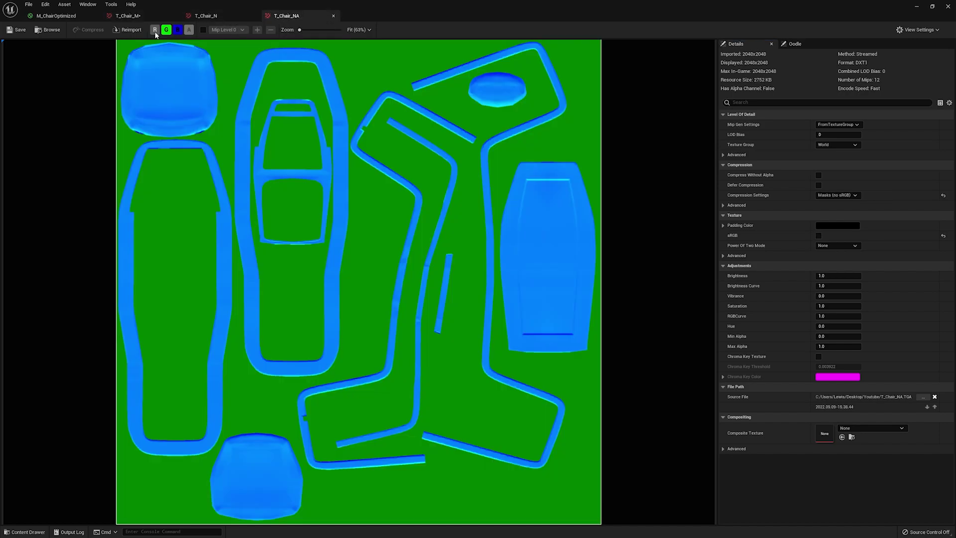
pyautogui.click(155, 29)
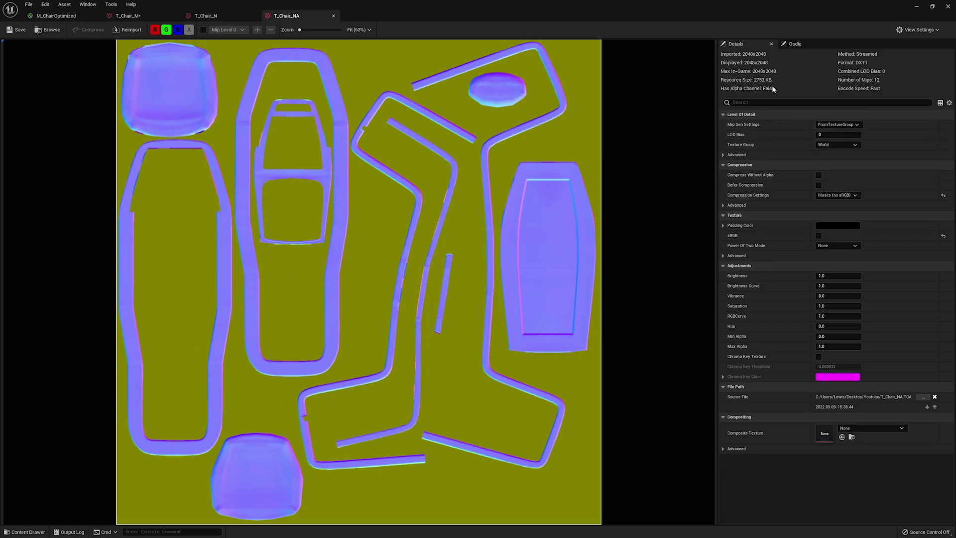
pyautogui.click(215, 17)
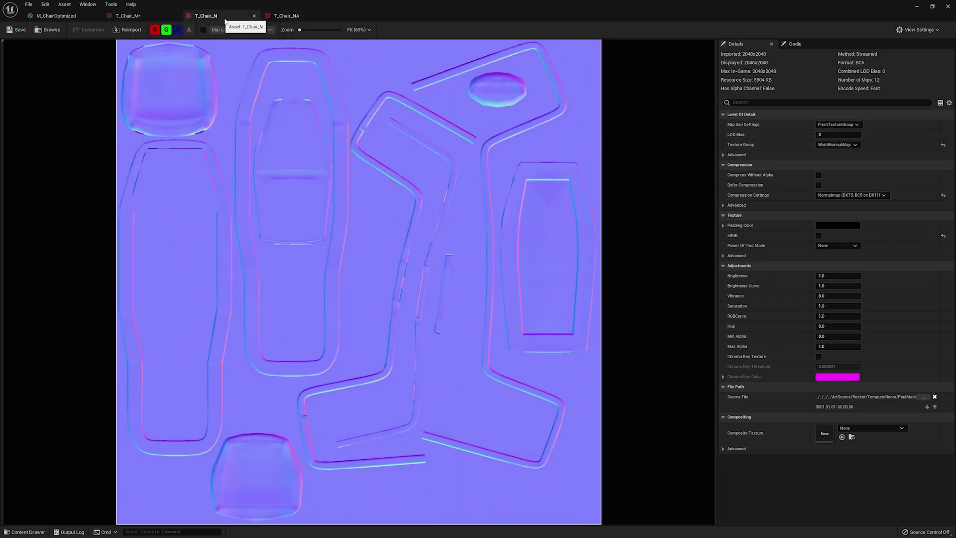
pyautogui.click(284, 16)
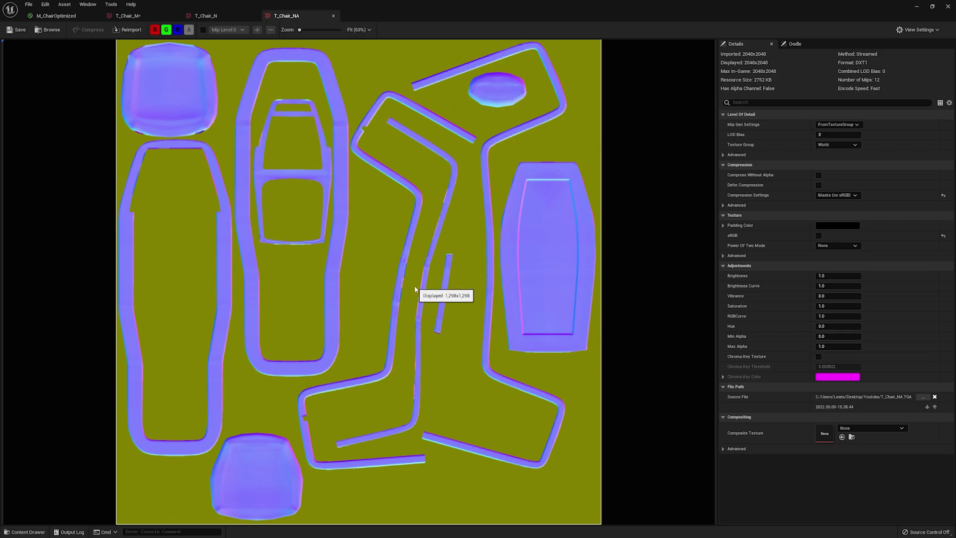
pyautogui.click(844, 195)
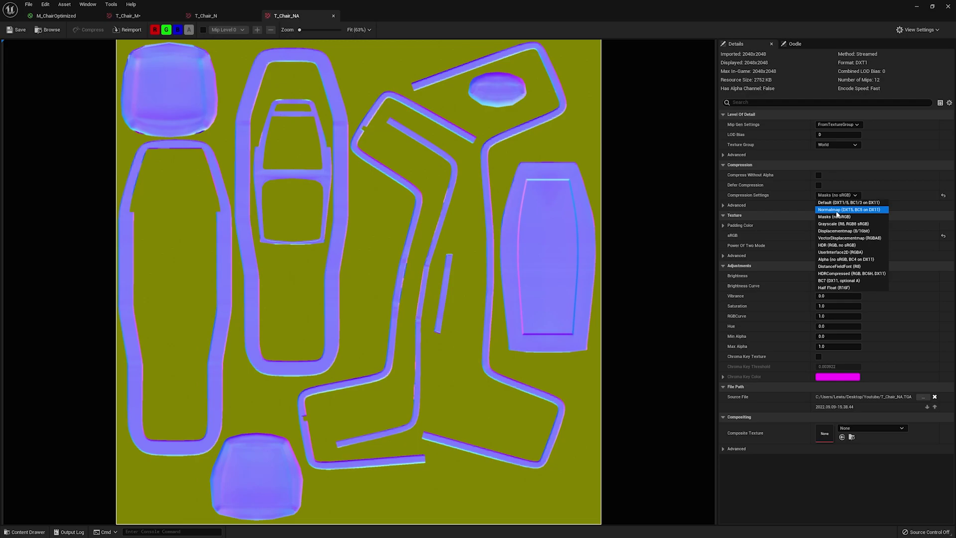
pyautogui.click(846, 210)
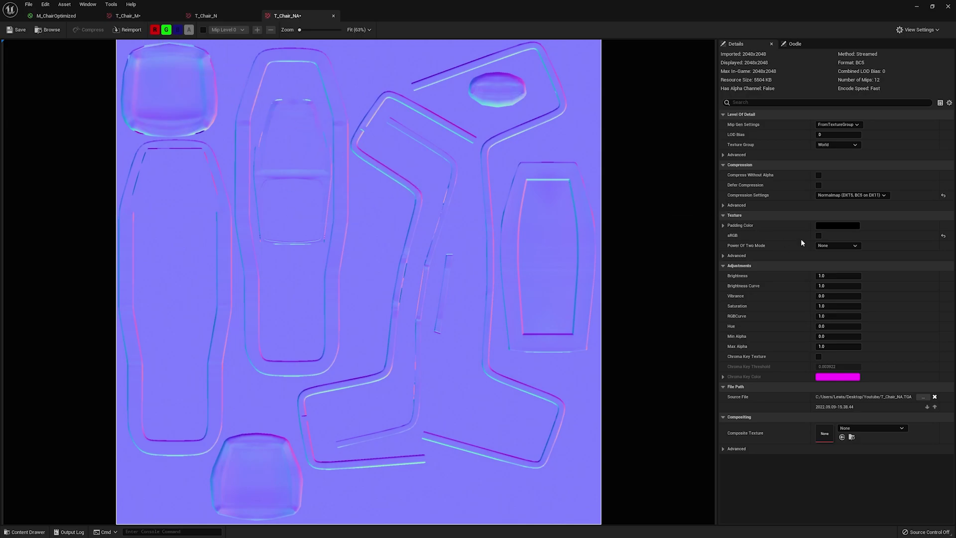
pyautogui.click(842, 196)
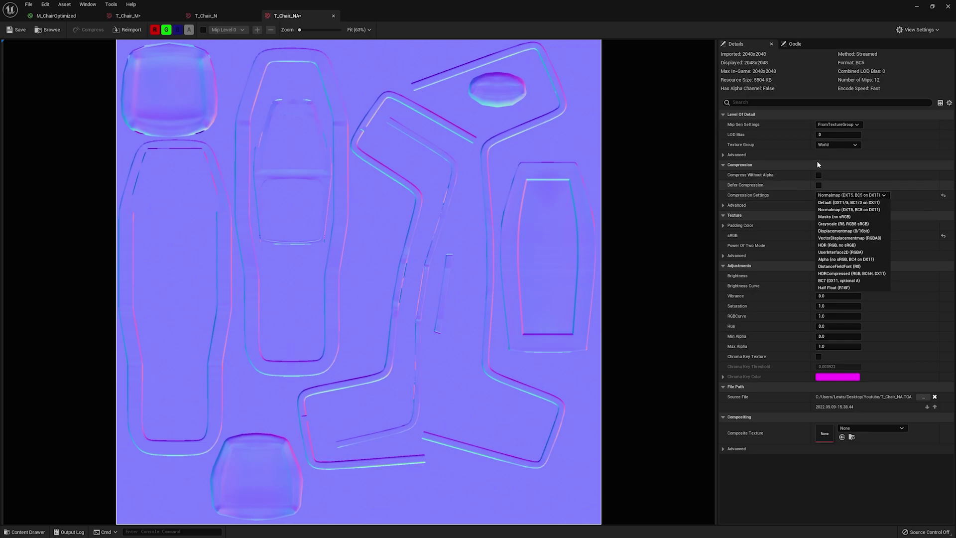
pyautogui.click(833, 217)
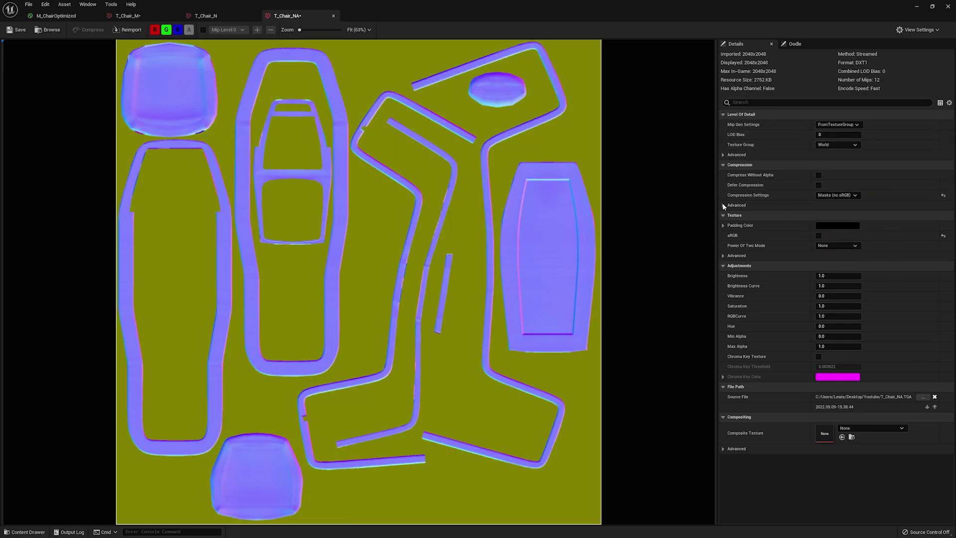
# Step: Delete the T_Chair_N sampler and drag T_Chair_NA into the graph below the Lerp nodes
pyautogui.click(55, 16)
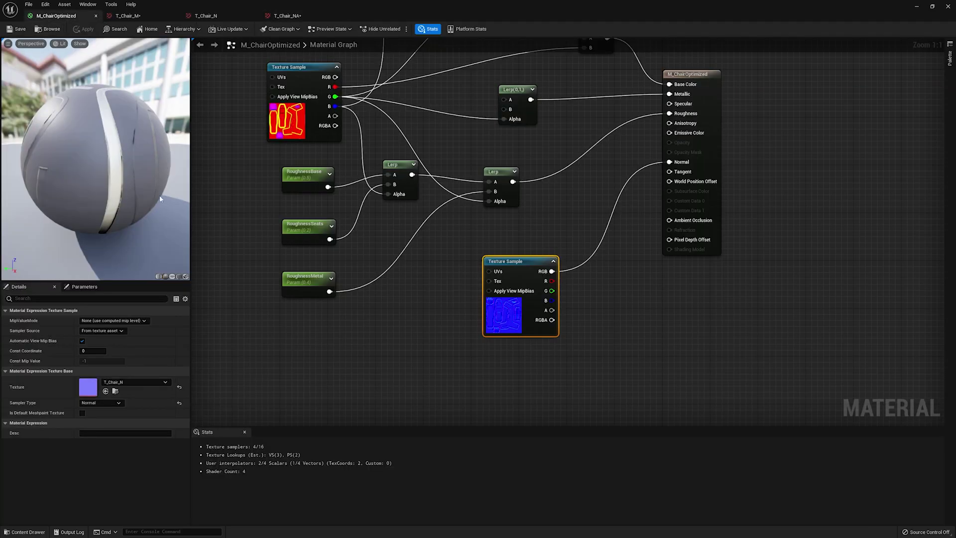
pyautogui.moveTo(418, 353); pyautogui.dragTo(416, 314, button='right')
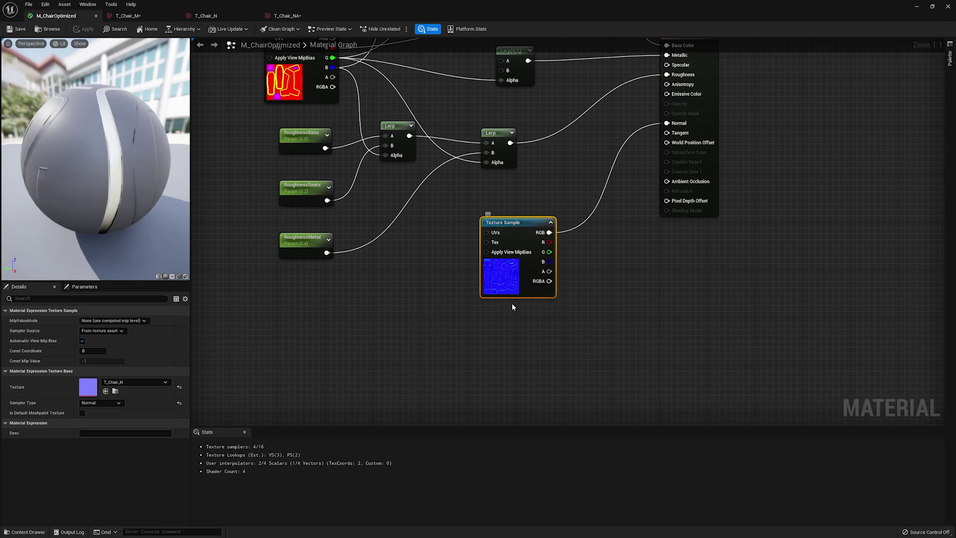
pyautogui.press('Delete')
pyautogui.moveTo(460, 313); pyautogui.dragTo(455, 288, button='right')
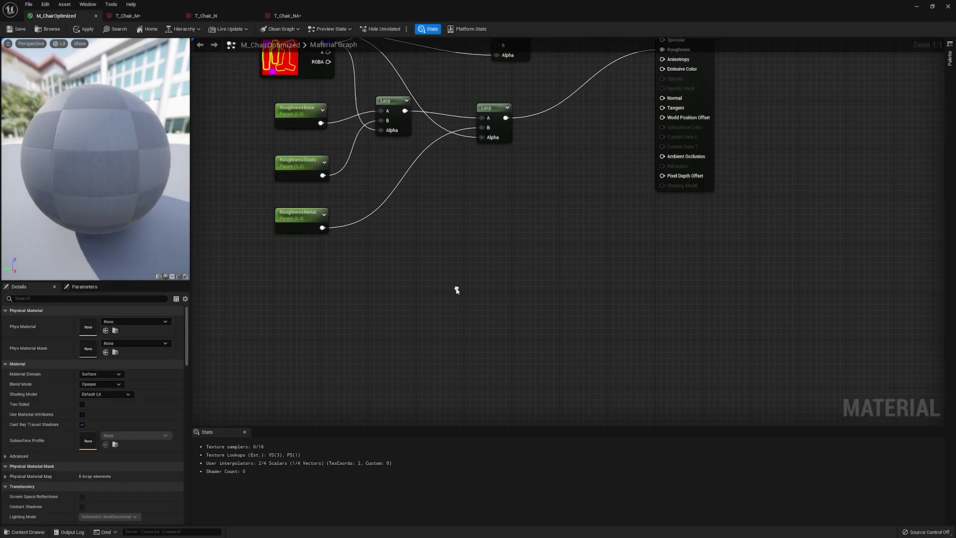
pyautogui.hotkey('ctrl', 'space')
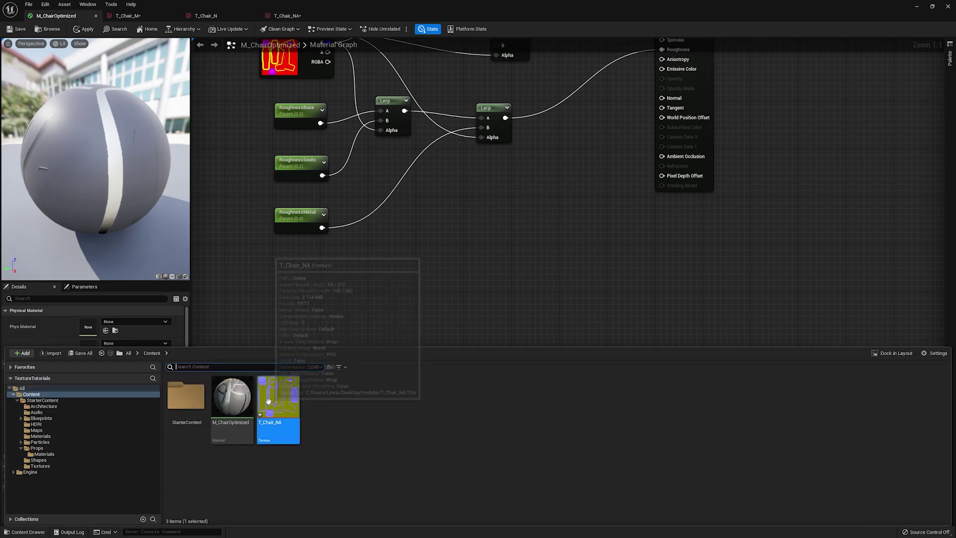
pyautogui.moveTo(277, 398); pyautogui.dragTo(445, 262)
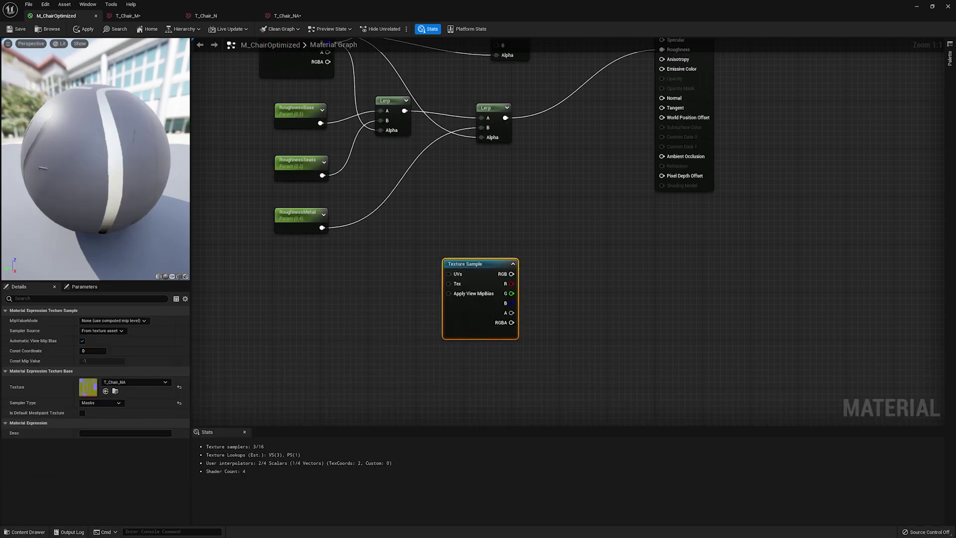
pyautogui.moveTo(517, 326); pyautogui.dragTo(501, 265, button='right')
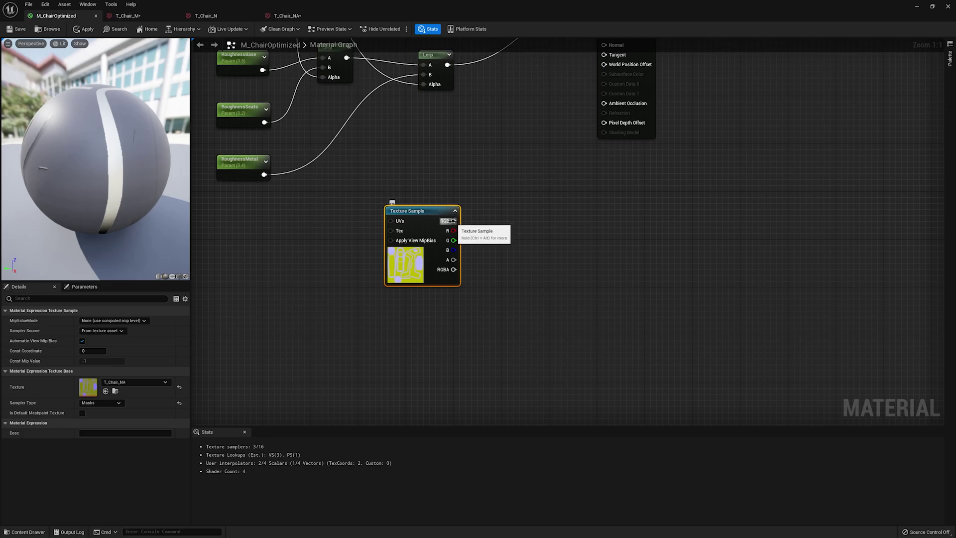
# Step: Switch the preview to a plane and add a ComponentMask fed by T_Chair_NA's RGB output
pyautogui.moveTo(453, 221); pyautogui.dragTo(482, 225)
pyautogui.click(214, 271)
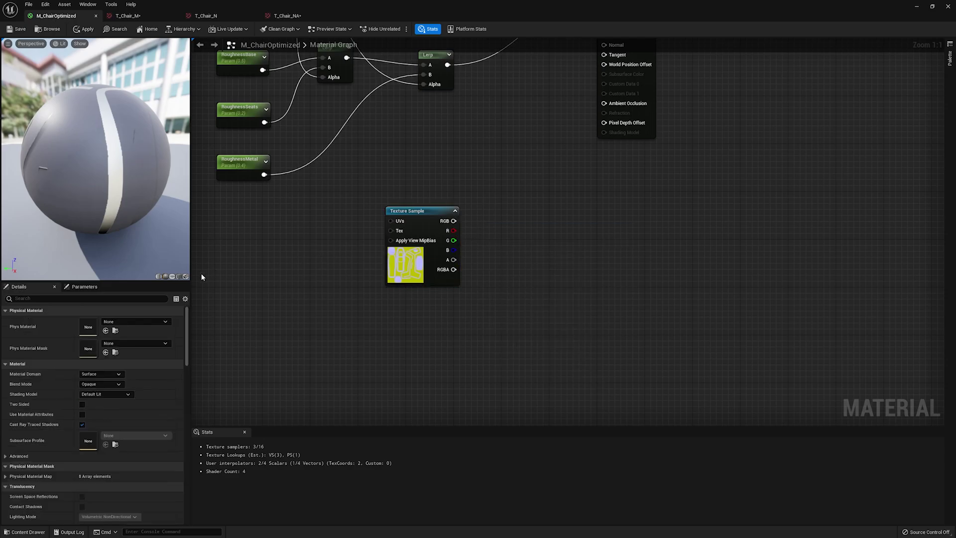
pyautogui.click(179, 277)
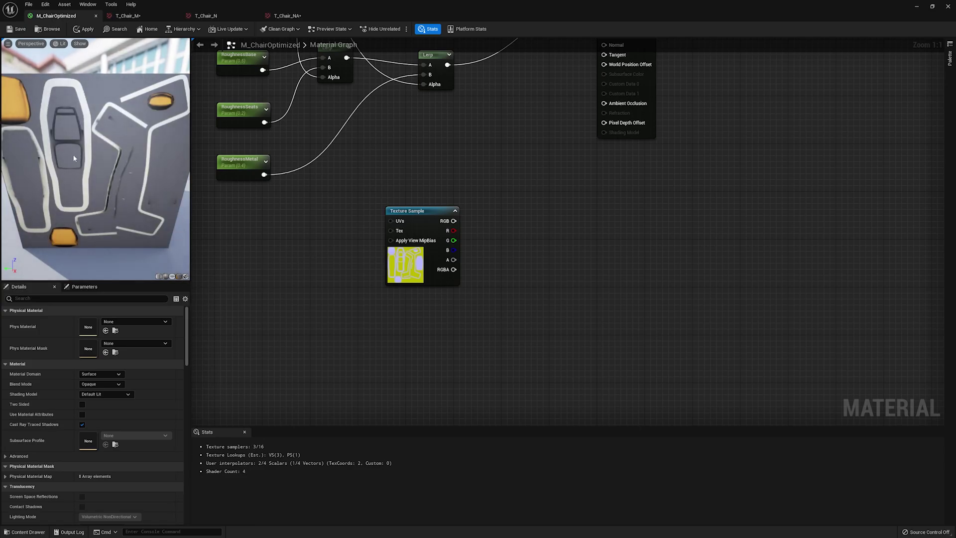
pyautogui.moveTo(293, 215); pyautogui.dragTo(289, 188, button='right')
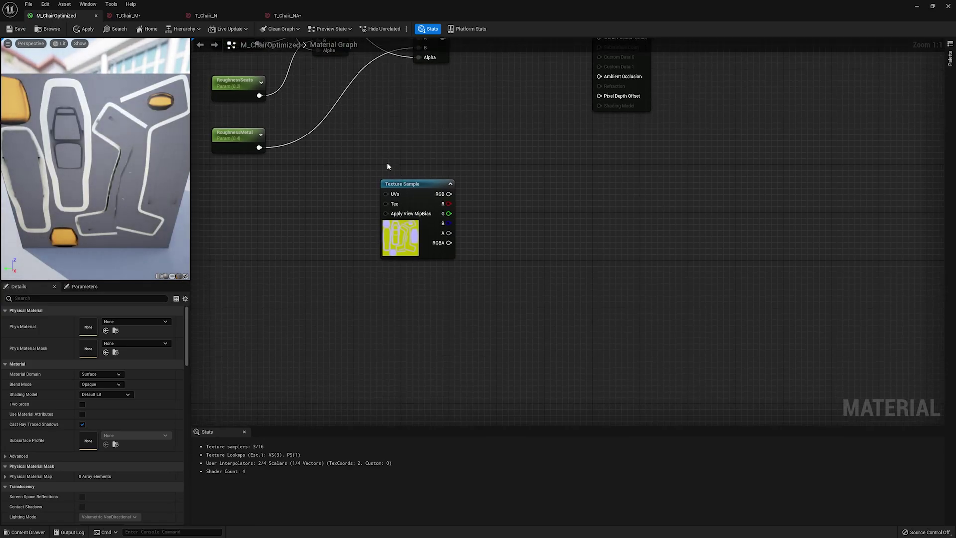
pyautogui.moveTo(389, 166); pyautogui.dragTo(337, 202, button='right')
pyautogui.moveTo(398, 230); pyautogui.dragTo(431, 228)
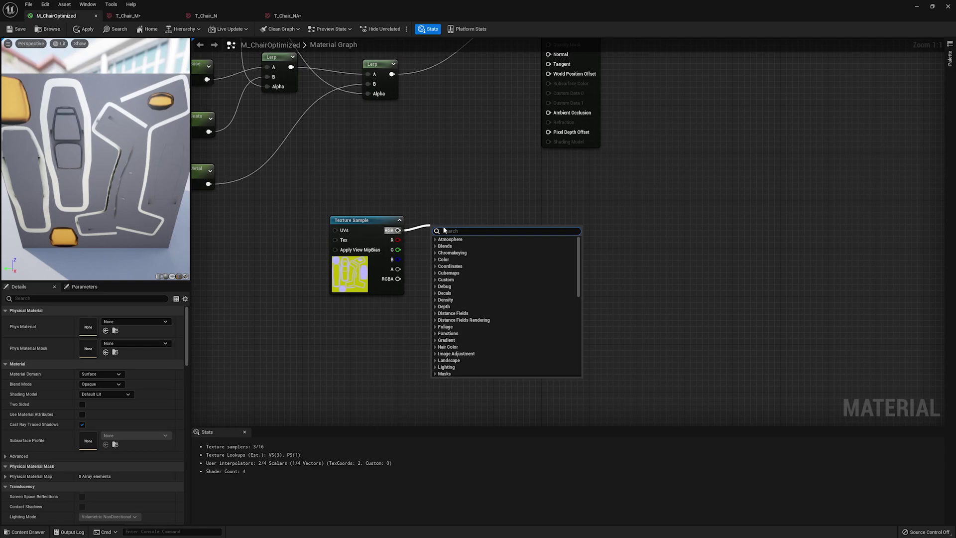
pyautogui.write('compo')
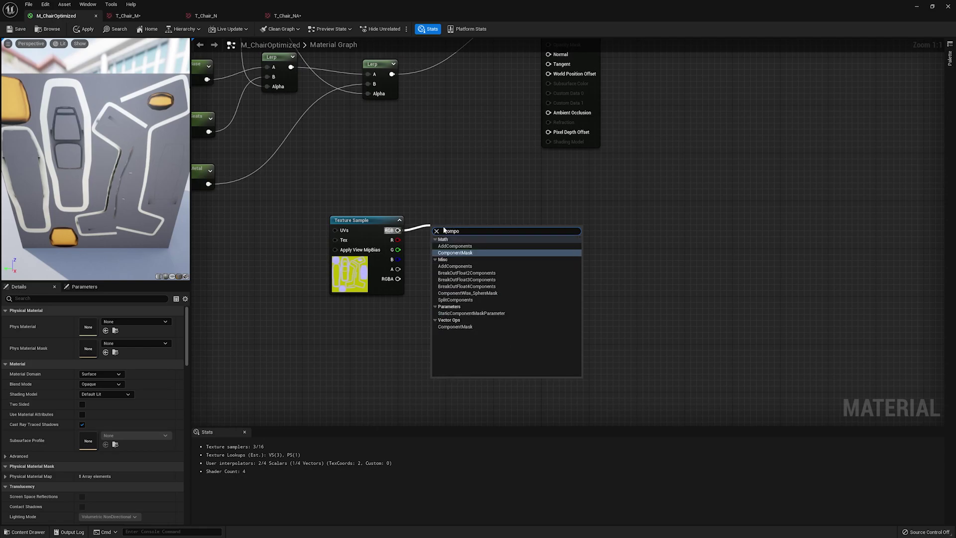
pyautogui.press('Return')
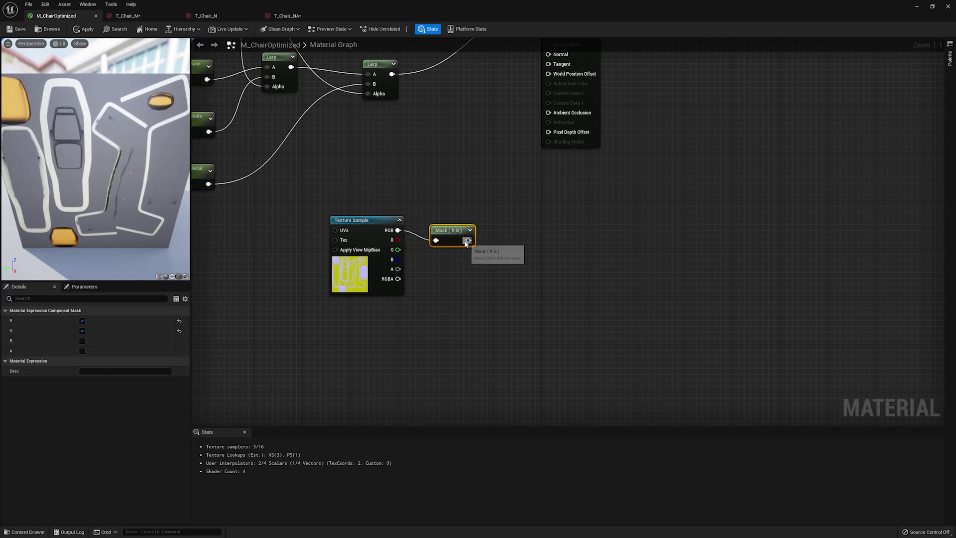
# Step: Set the ComponentMask to keep only the R and G channels
pyautogui.moveTo(462, 232); pyautogui.dragTo(466, 225)
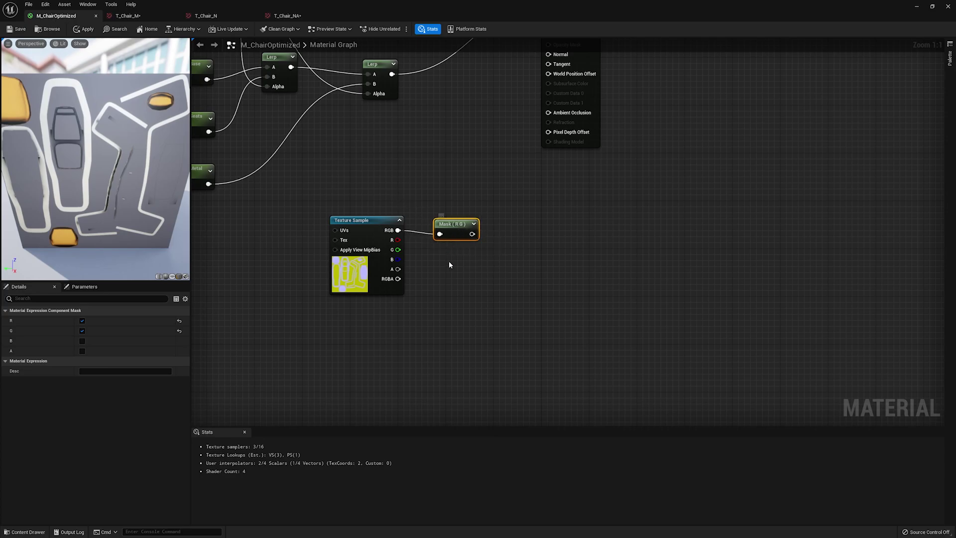
pyautogui.click(82, 320)
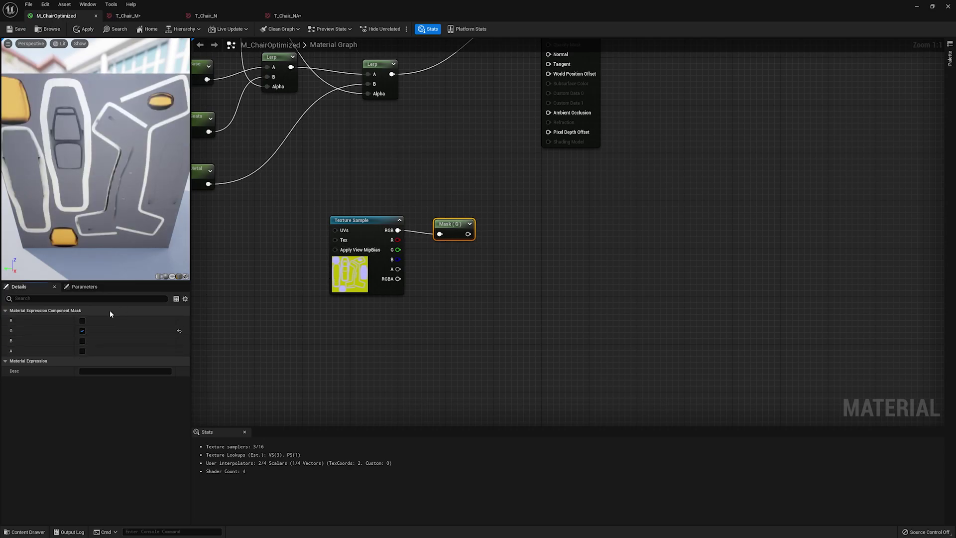
pyautogui.click(83, 340)
pyautogui.click(82, 331)
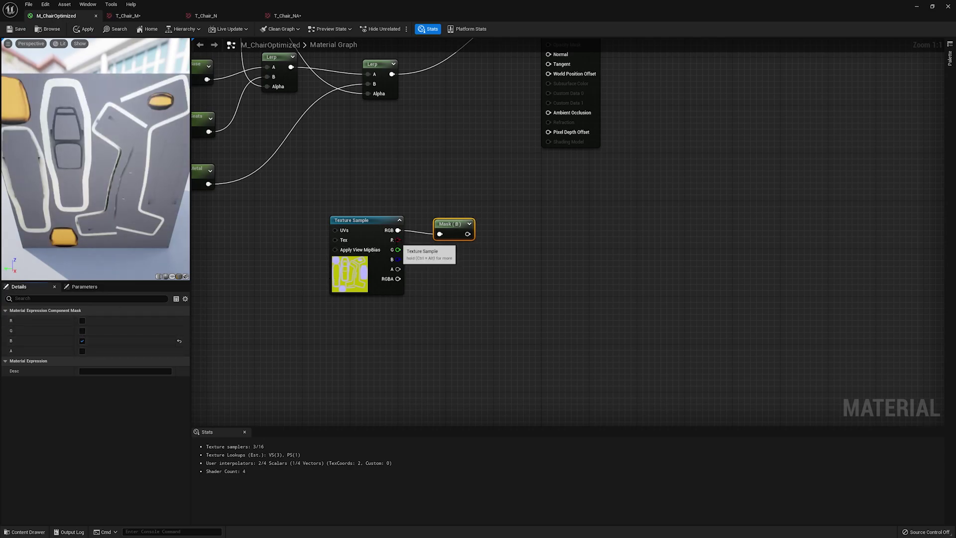
pyautogui.click(82, 321)
pyautogui.click(82, 331)
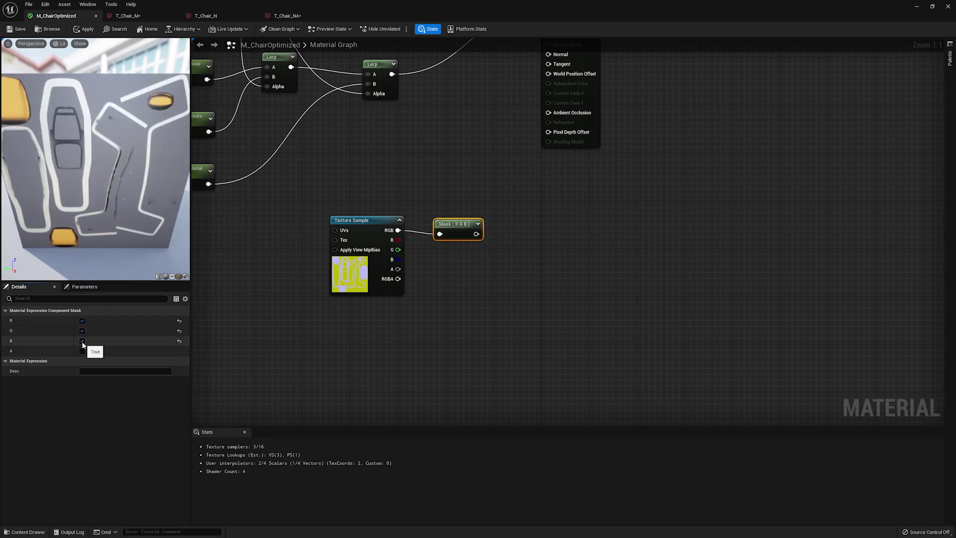
pyautogui.click(82, 340)
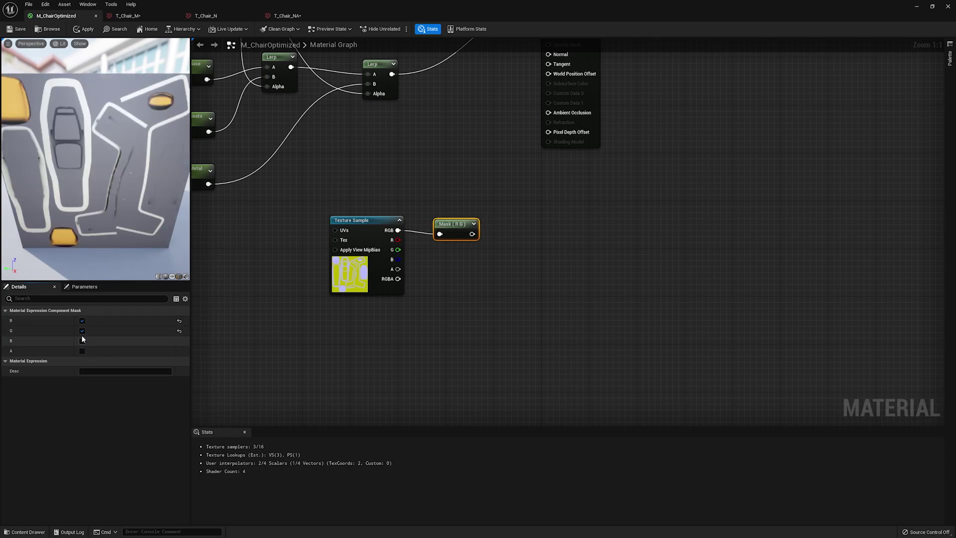
pyautogui.rightClick(452, 229)
pyautogui.click(435, 289)
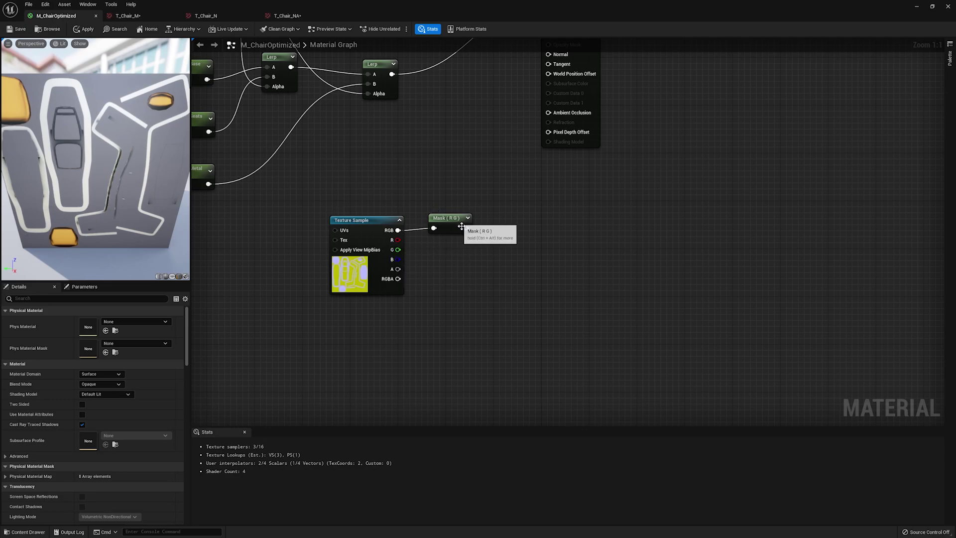
# Step: Add a DeriveNormalZ node fed by the R/G mask output
pyautogui.moveTo(463, 228); pyautogui.dragTo(513, 231)
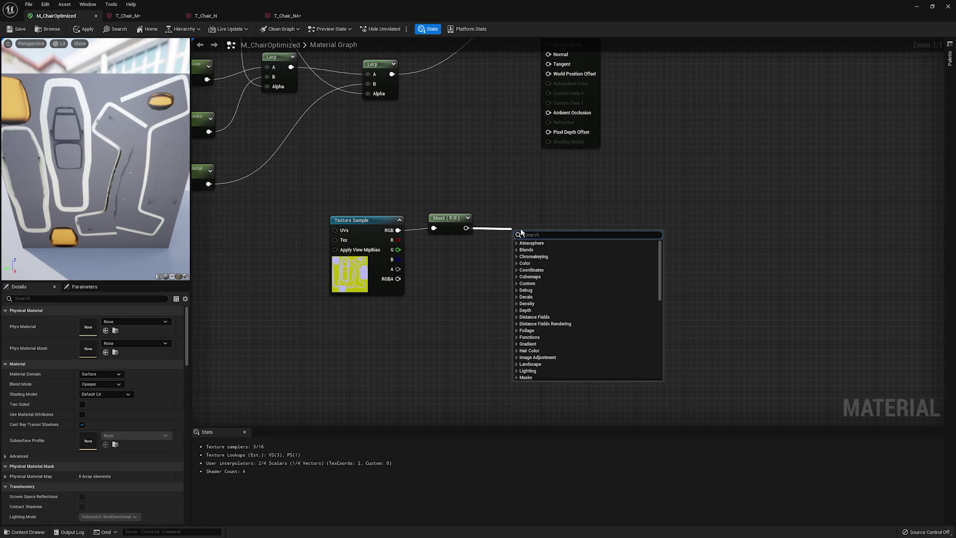
pyautogui.write('deriv')
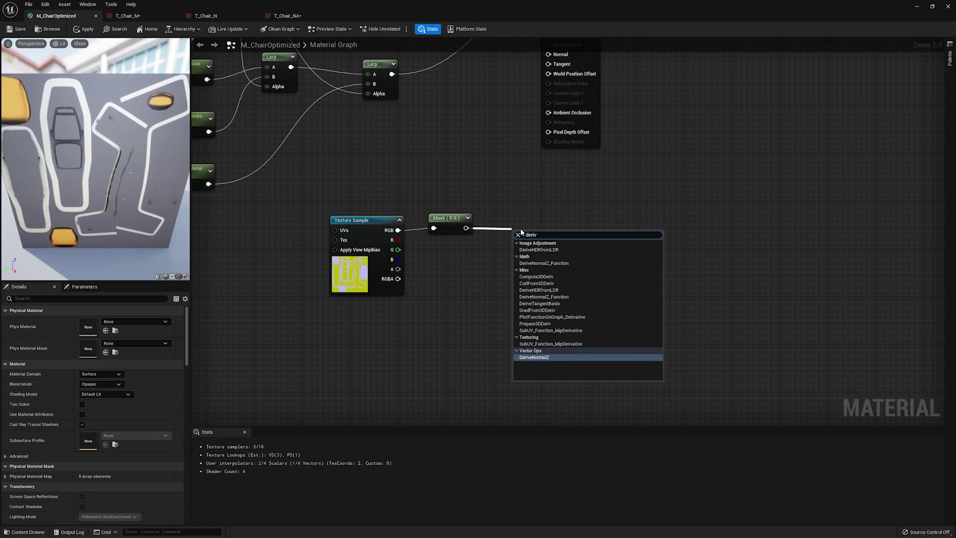
pyautogui.press('Return')
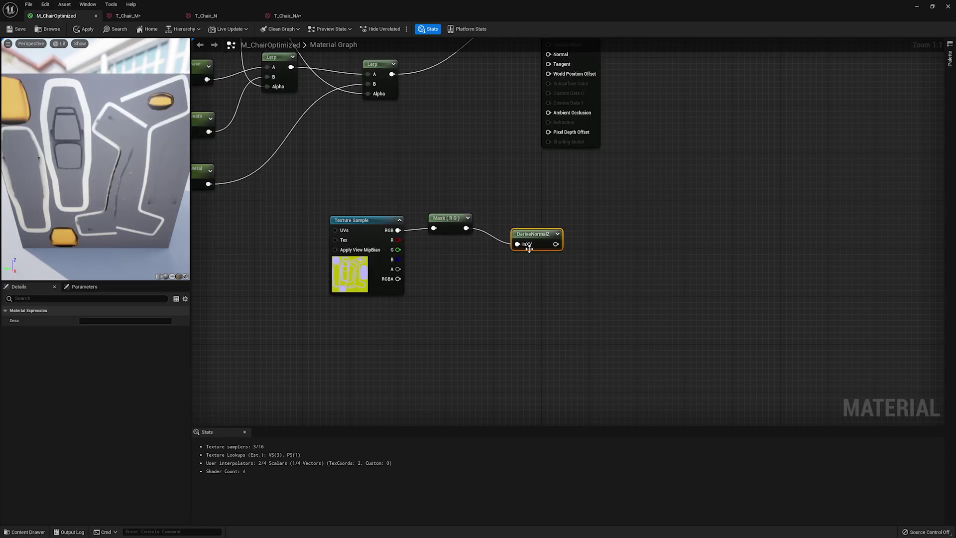
pyautogui.moveTo(539, 244); pyautogui.dragTo(539, 234)
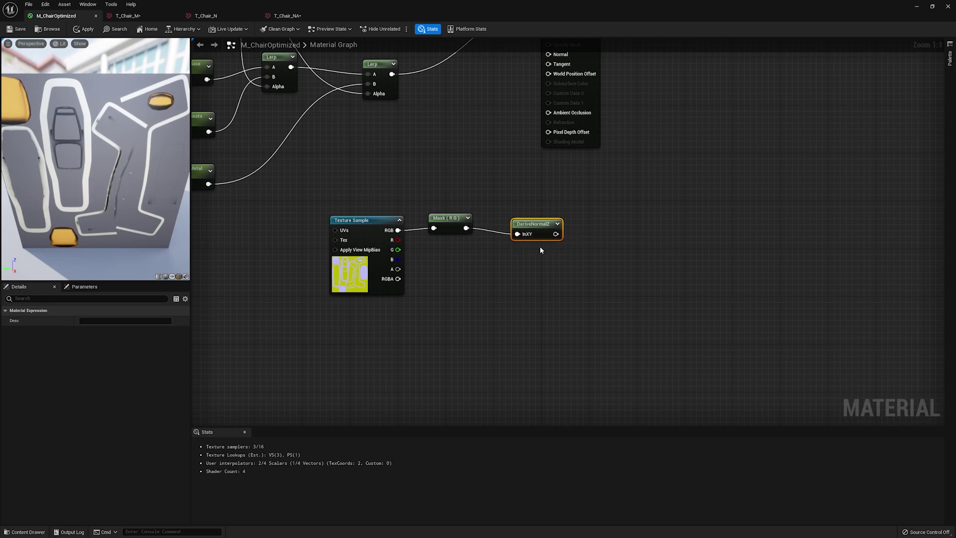
pyautogui.moveTo(466, 230); pyautogui.dragTo(466, 236)
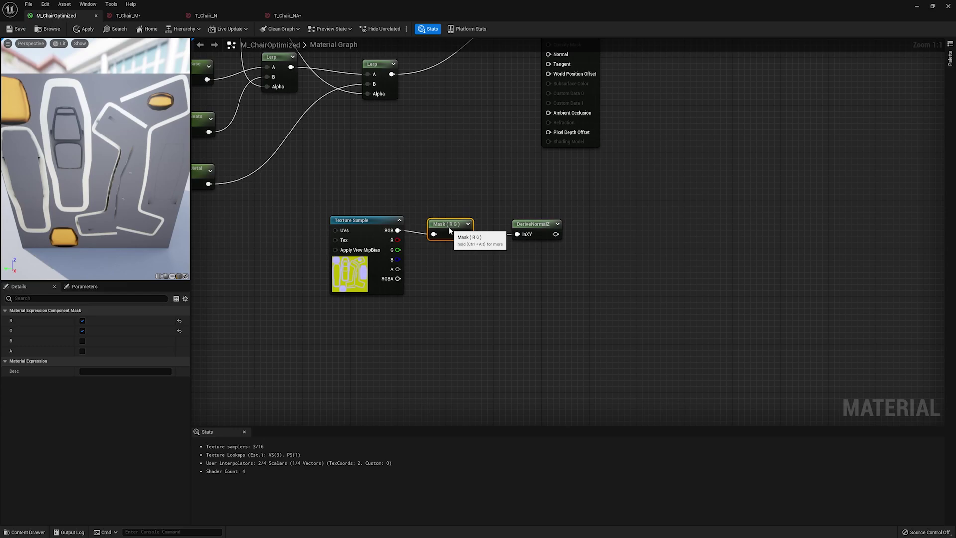
# Step: Connect DeriveNormalZ to the material's Normal input
pyautogui.click(201, 15)
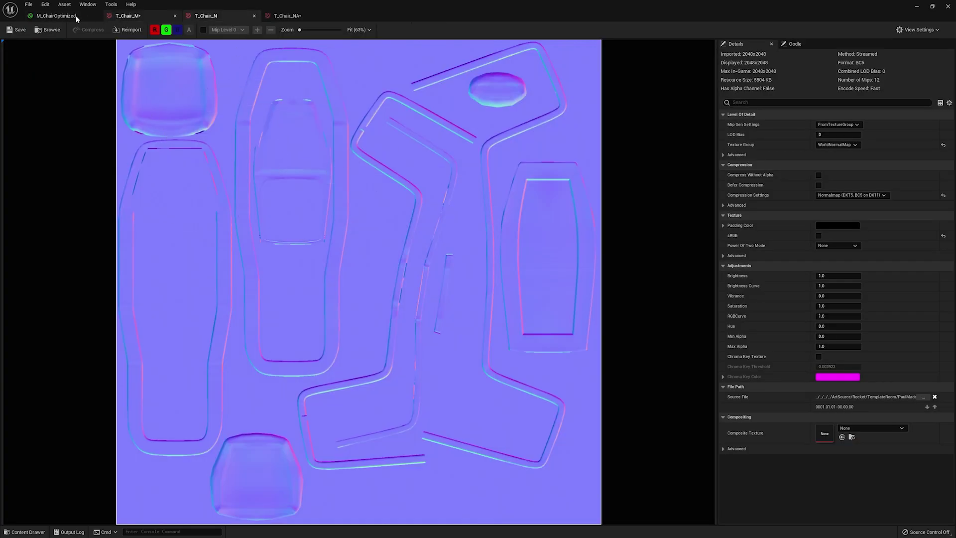
pyautogui.click(55, 15)
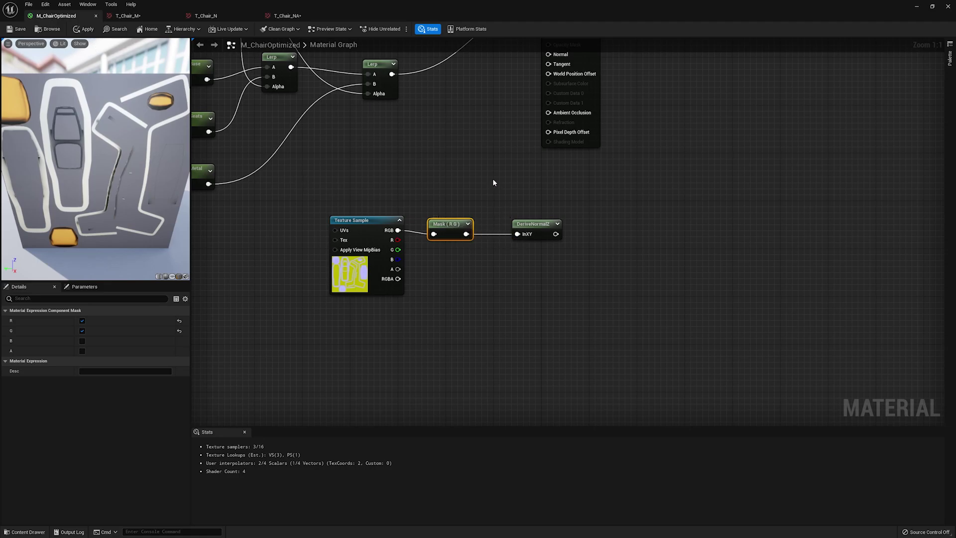
pyautogui.moveTo(493, 179); pyautogui.dragTo(432, 267, button='right')
pyautogui.moveTo(496, 324); pyautogui.dragTo(488, 144)
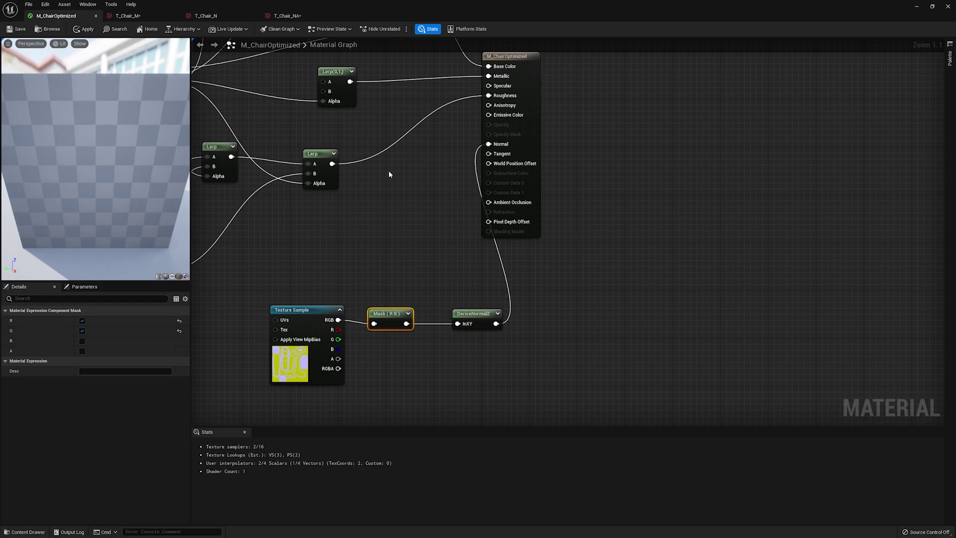
pyautogui.moveTo(389, 173); pyautogui.dragTo(498, 172, button='right')
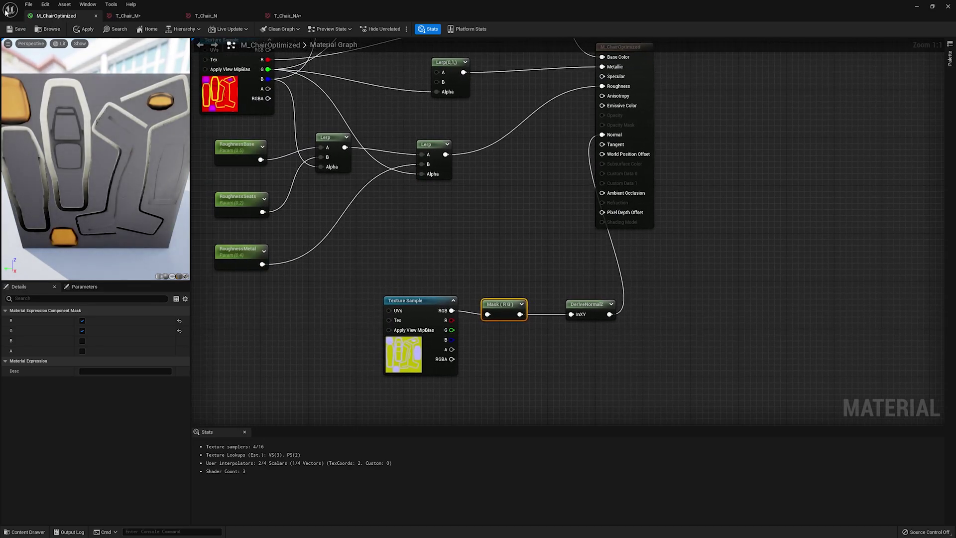
# Step: Save M_ChairOptimized and close the editor to return to the level
pyautogui.click(26, 30)
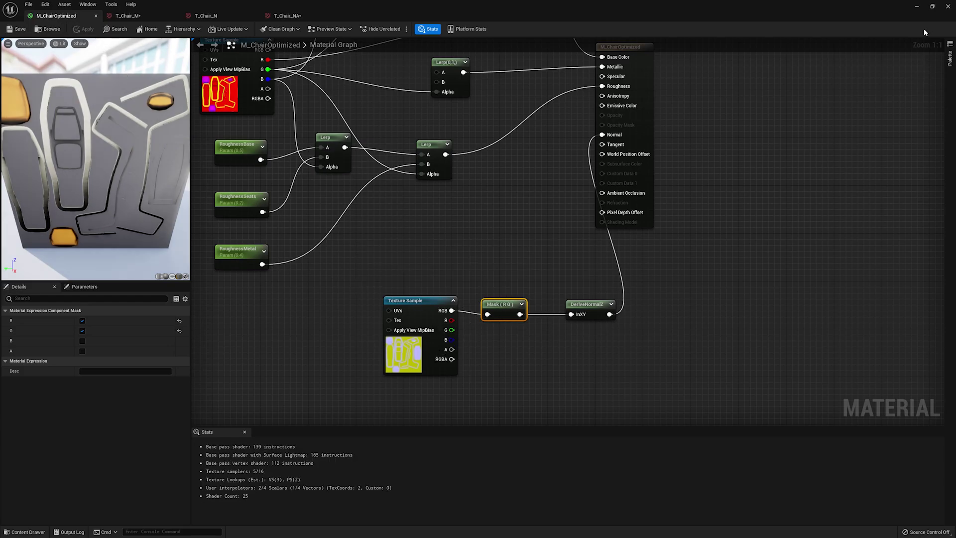
pyautogui.click(947, 6)
pyautogui.moveTo(461, 321); pyautogui.dragTo(471, 359, button='middle')
pyautogui.scroll(-5, 471, 360)
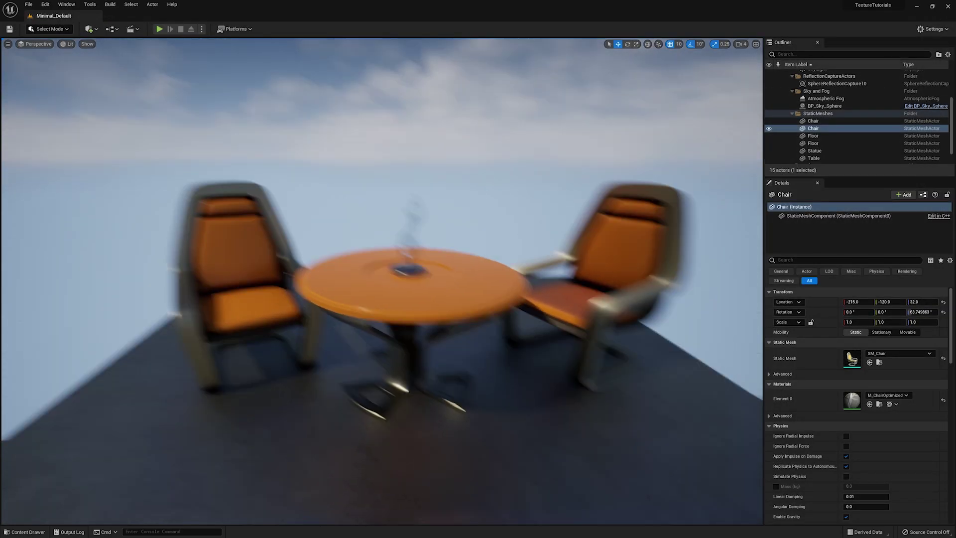
pyautogui.moveTo(470, 360); pyautogui.dragTo(493, 388, button='right')
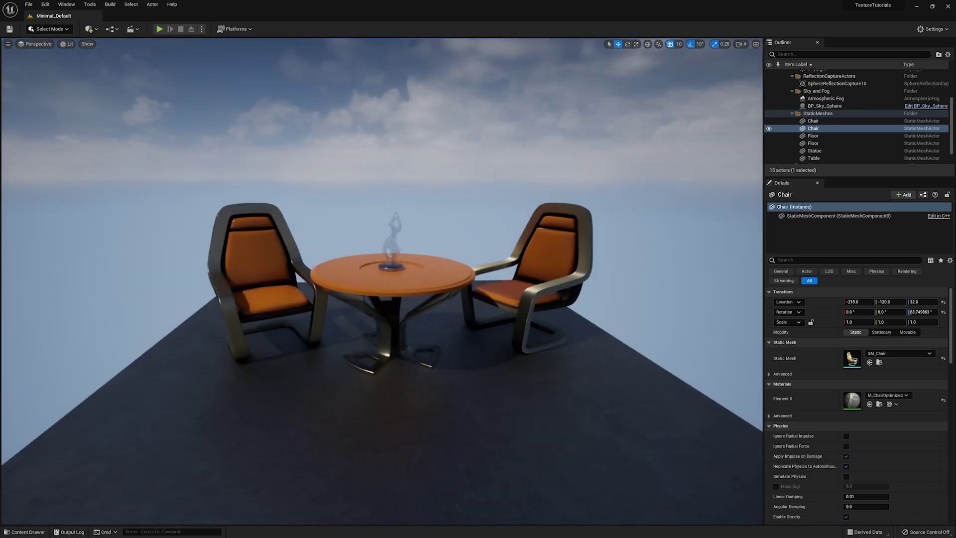
pyautogui.click(279, 300)
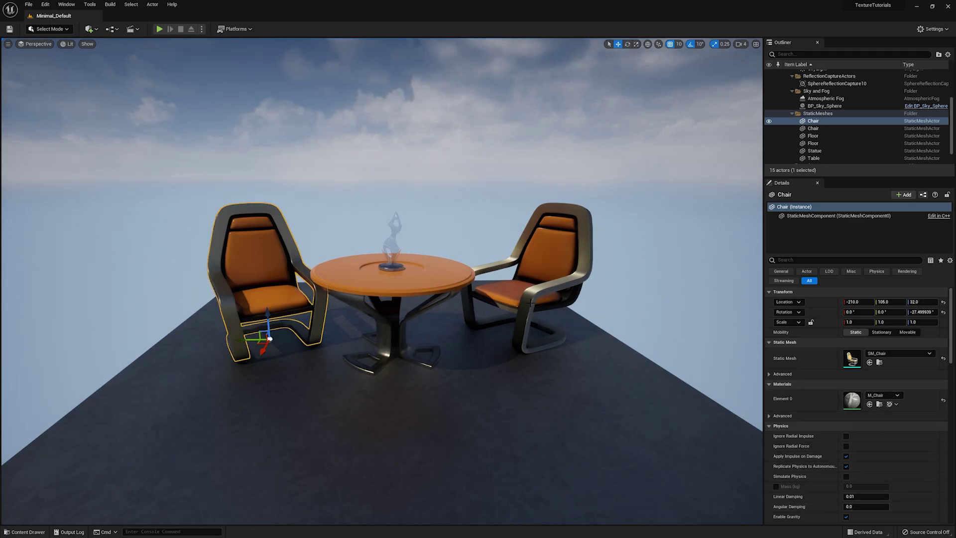
pyautogui.click(531, 301)
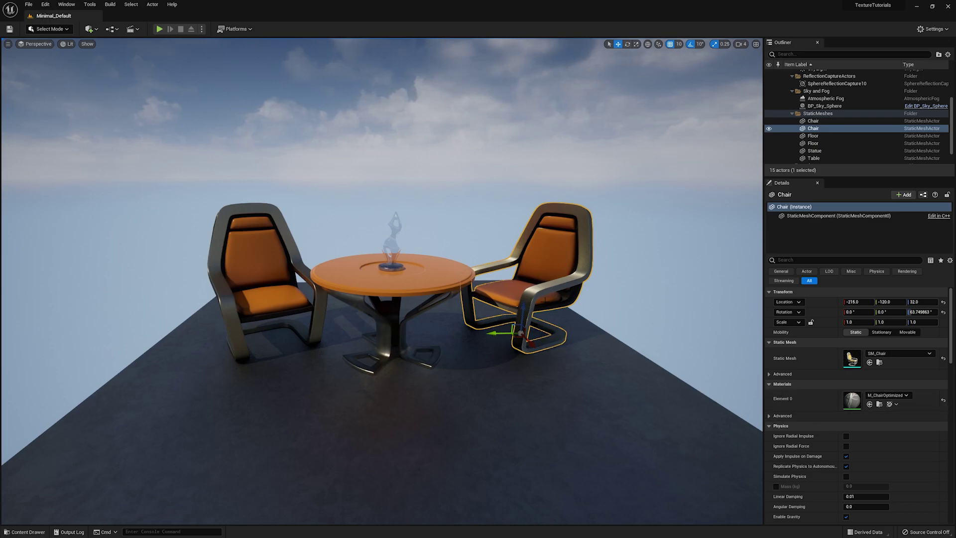
pyautogui.moveTo(520, 332); pyautogui.dragTo(520, 325, button='right')
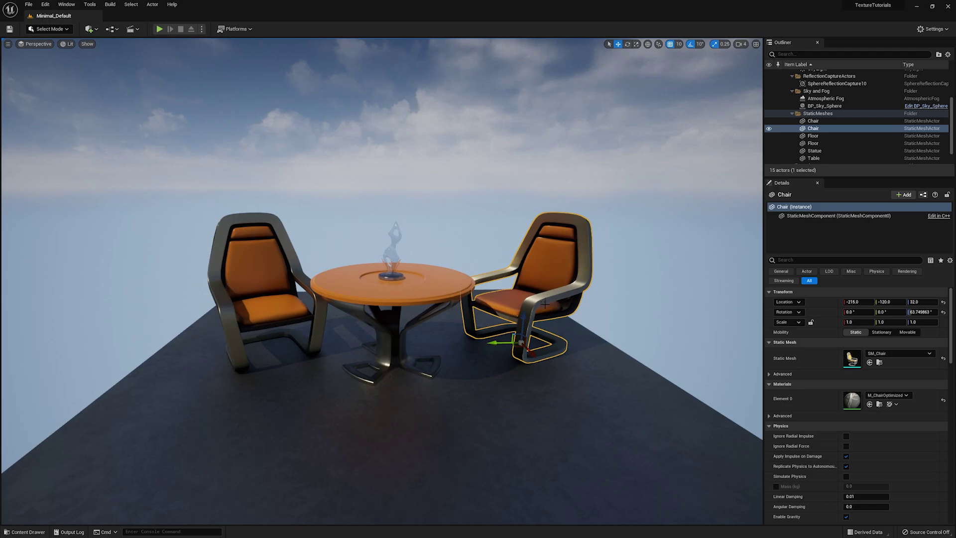
# Step: Reopen the right chair's M_ChairOptimized and preview the DeriveNormalZ node's output
pyautogui.doubleClick(846, 401)
pyautogui.moveTo(594, 384); pyautogui.dragTo(616, 282, button='right')
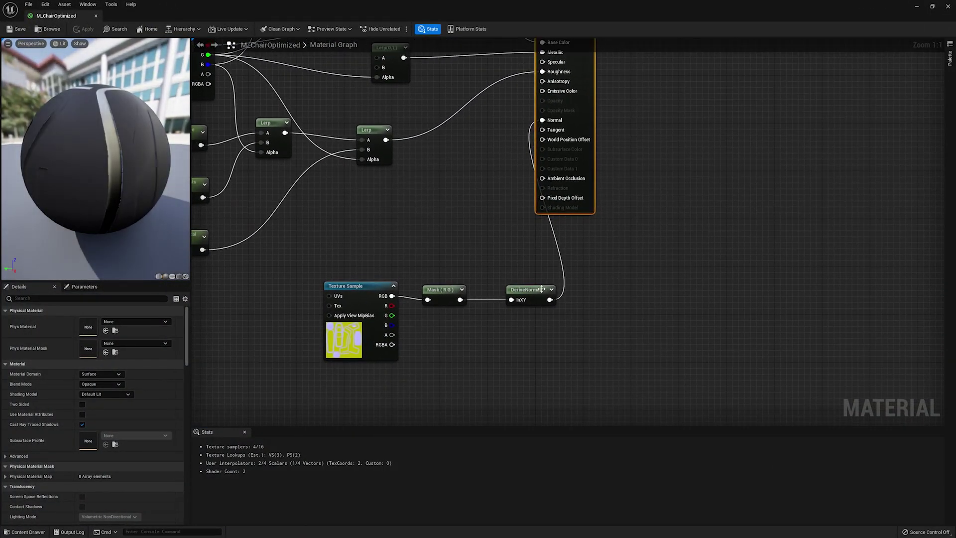
pyautogui.click(527, 294)
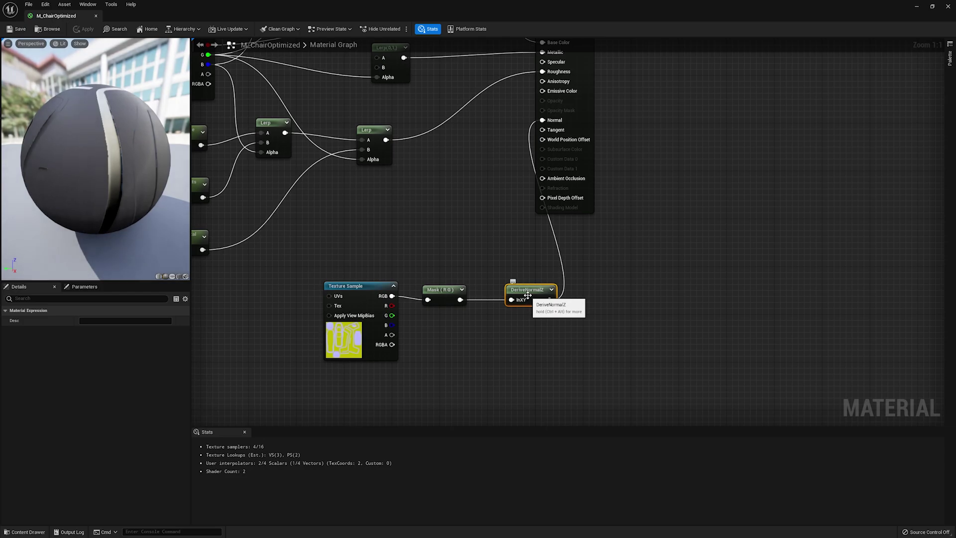
pyautogui.rightClick(529, 297)
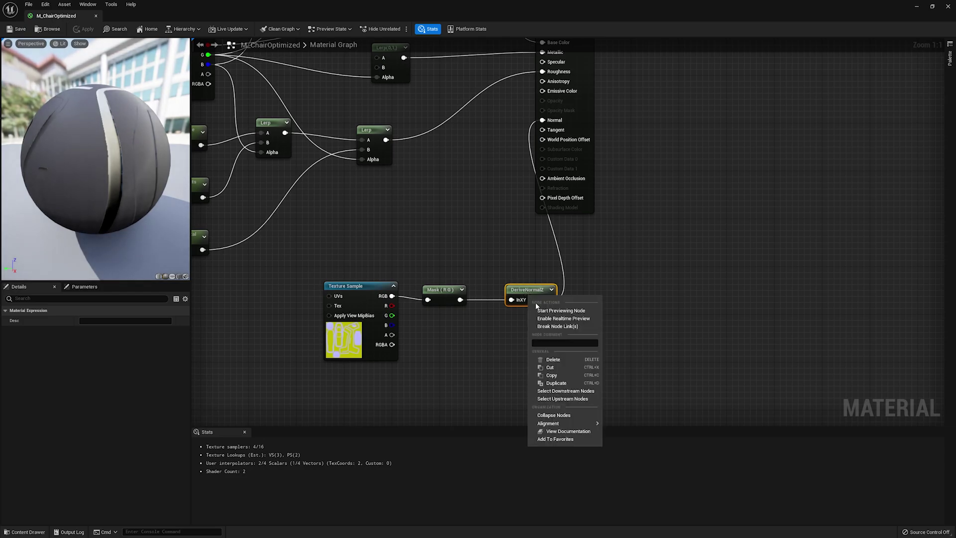
pyautogui.click(561, 311)
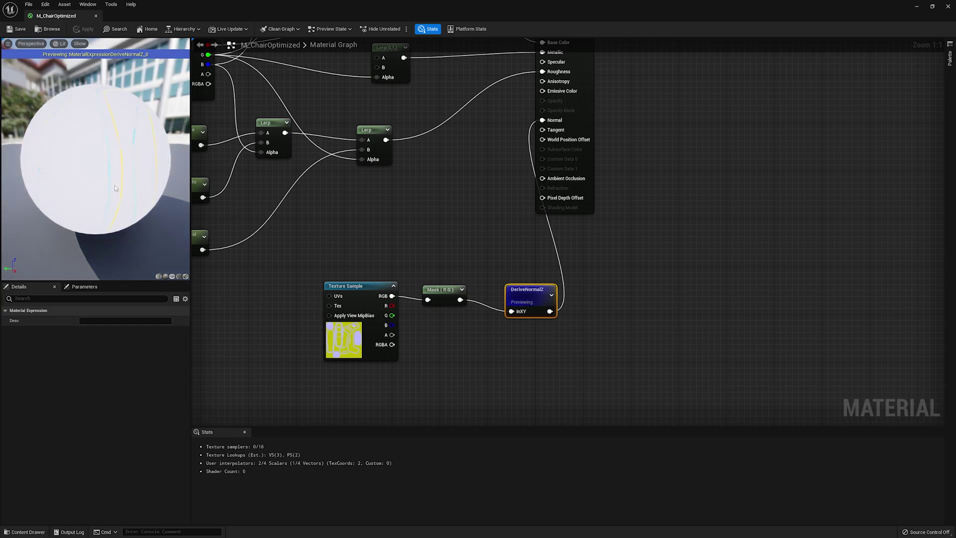
# Step: Orbit and zoom the preview sphere to inspect the reconstructed normal
pyautogui.moveTo(115, 187); pyautogui.dragTo(125, 171)
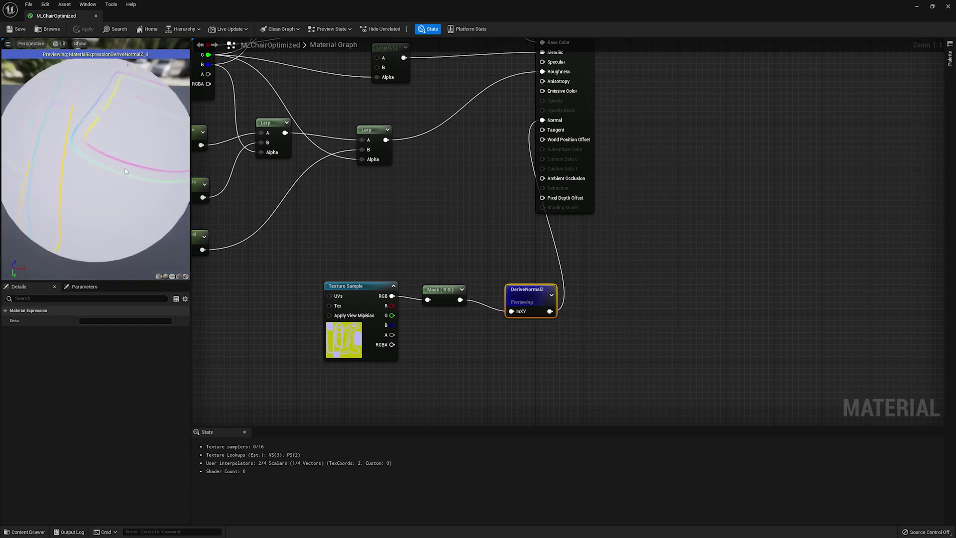
pyautogui.moveTo(125, 171)
pyautogui.mouseDown(button='right')
pyautogui.moveTo(125, 191)
pyautogui.moveTo(125, 165)
pyautogui.mouseUp(button='right')
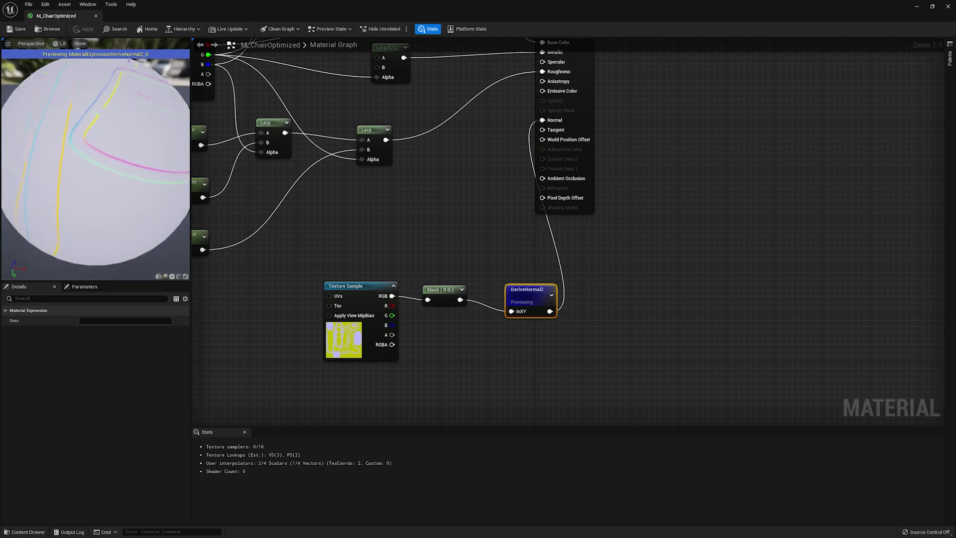
pyautogui.moveTo(136, 163); pyautogui.dragTo(136, 163)
pyautogui.scroll(-2, 137, 164)
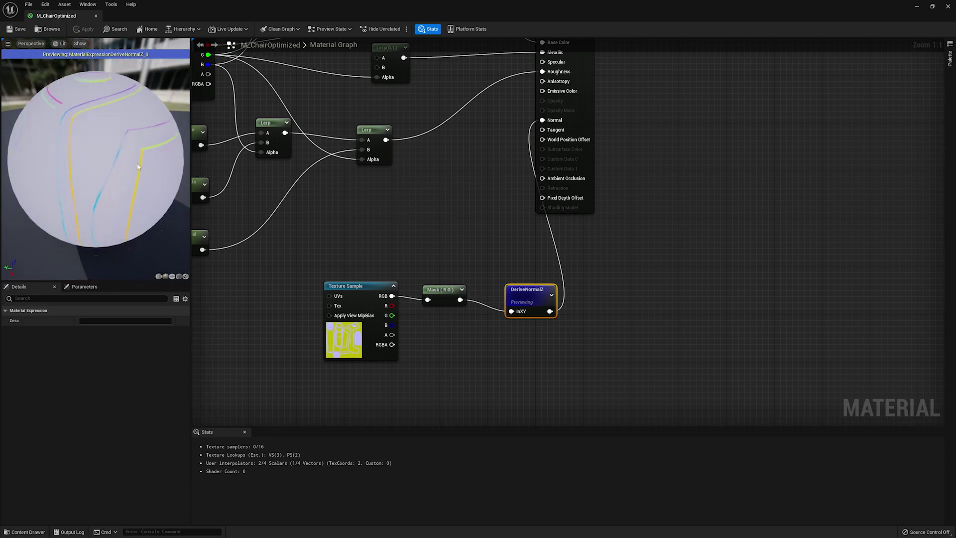
pyautogui.rightClick(526, 313)
pyautogui.click(525, 262)
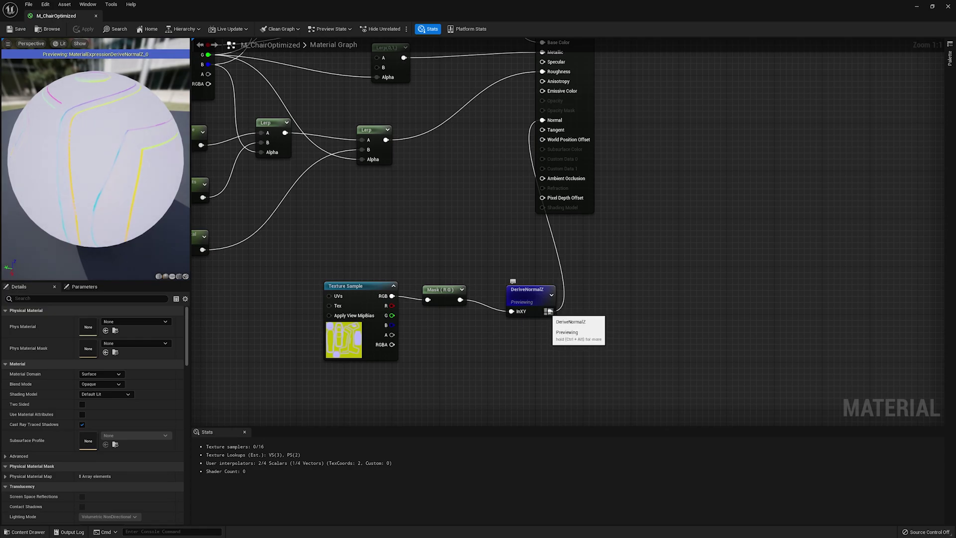
pyautogui.moveTo(527, 291); pyautogui.dragTo(551, 278)
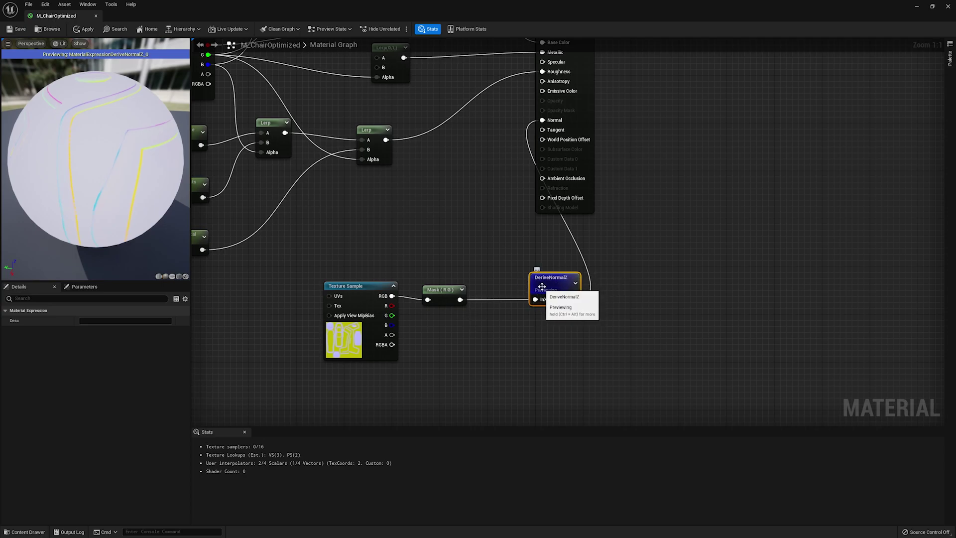
pyautogui.moveTo(104, 173); pyautogui.dragTo(98, 165)
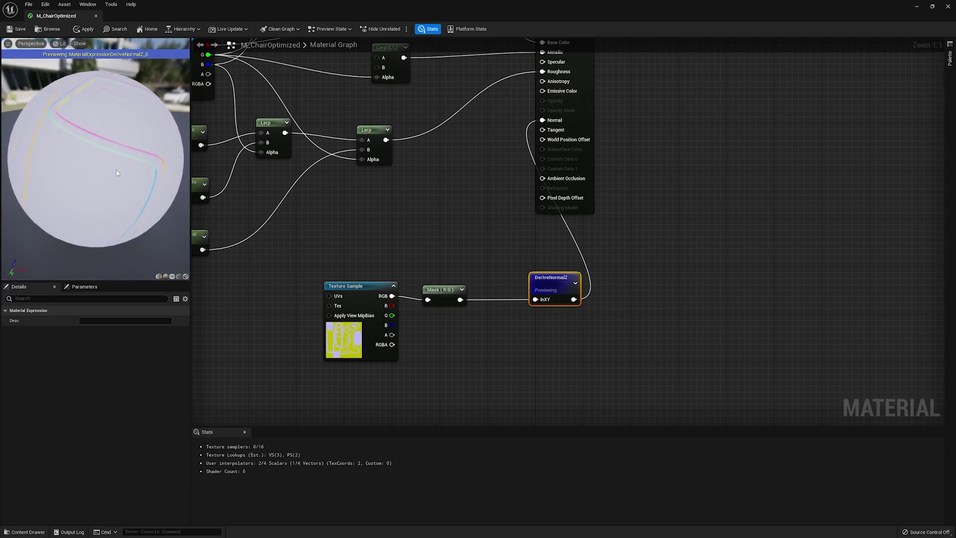
pyautogui.moveTo(110, 172); pyautogui.dragTo(110, 164)
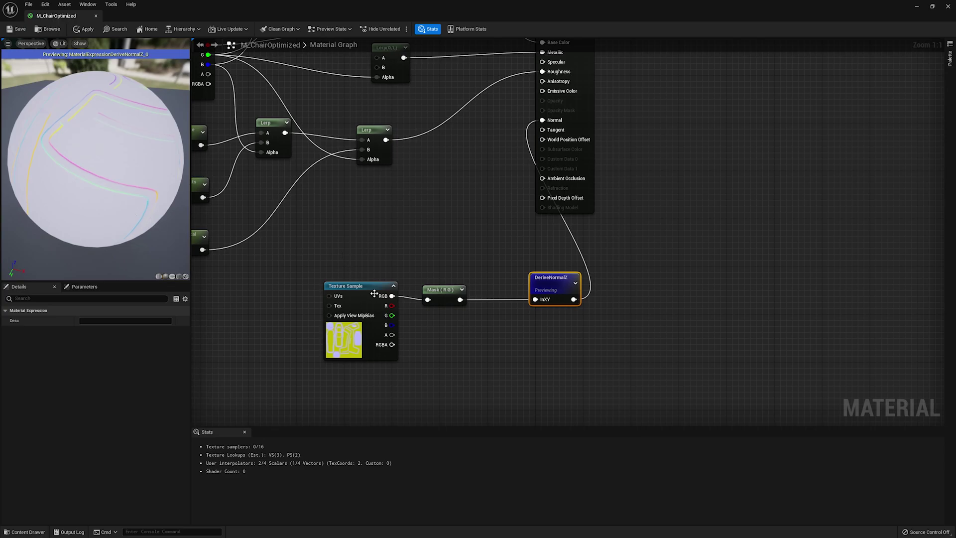
# Step: Stop previewing the DeriveNormalZ node, move it aside, and select the material result node
pyautogui.rightClick(553, 287)
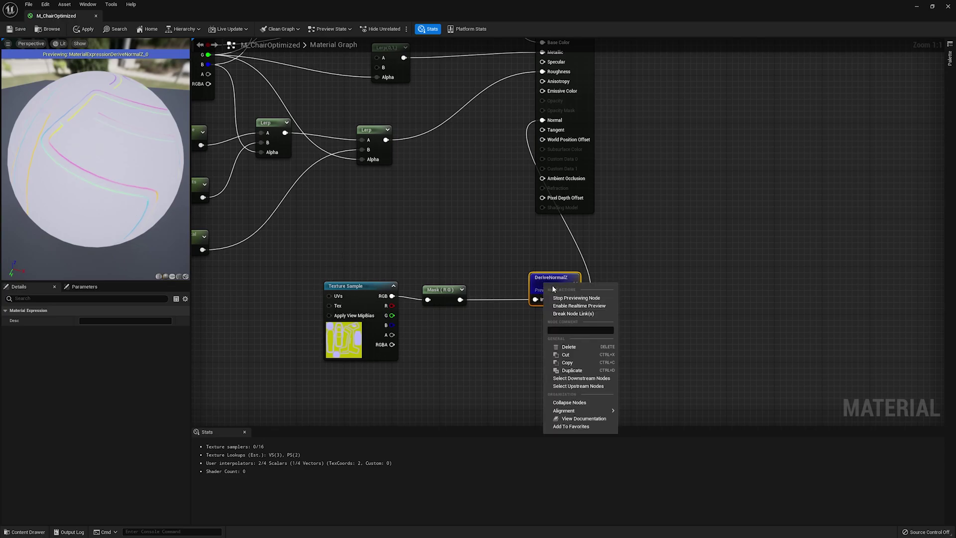
pyautogui.click(576, 298)
pyautogui.moveTo(555, 285); pyautogui.dragTo(519, 291)
pyautogui.moveTo(561, 243); pyautogui.dragTo(601, 215, button='right')
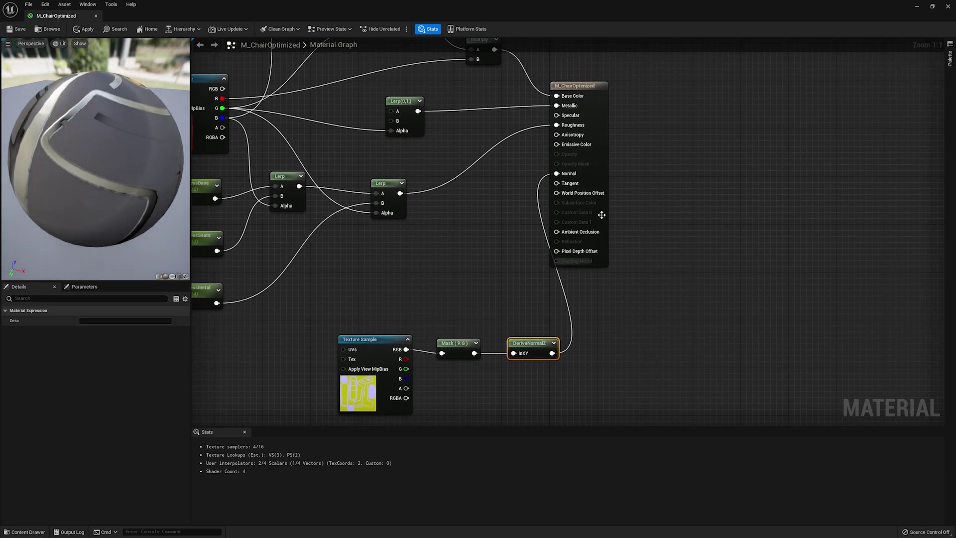
pyautogui.click(593, 172)
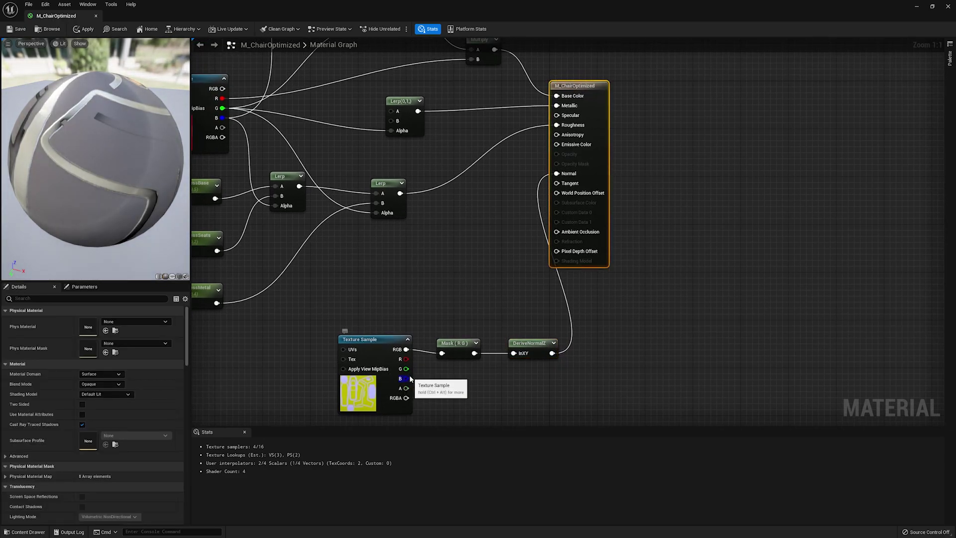
# Step: Set the Blend Mode to Masked and wire the Texture Sample's B channel into Opacity Mask
pyautogui.click(101, 384)
pyautogui.click(89, 399)
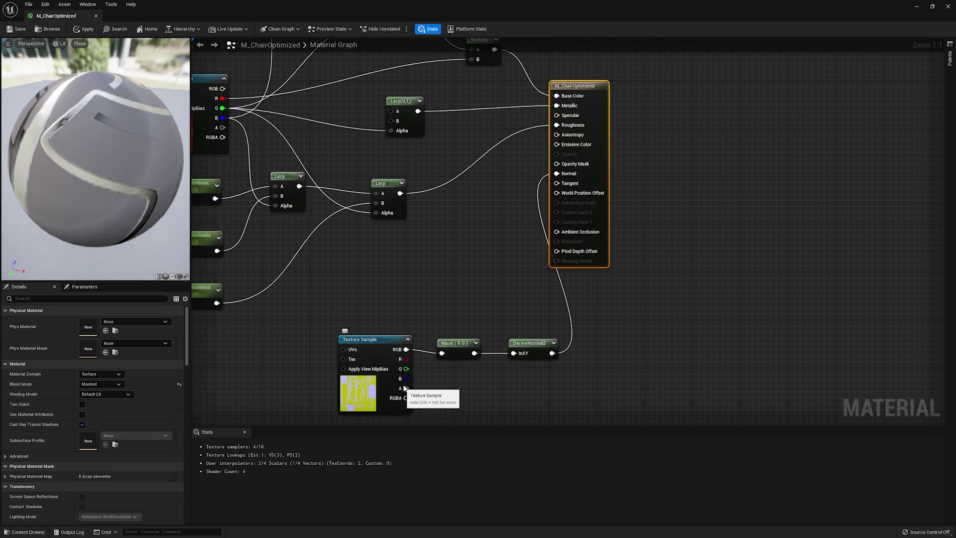
pyautogui.moveTo(406, 378); pyautogui.dragTo(597, 166)
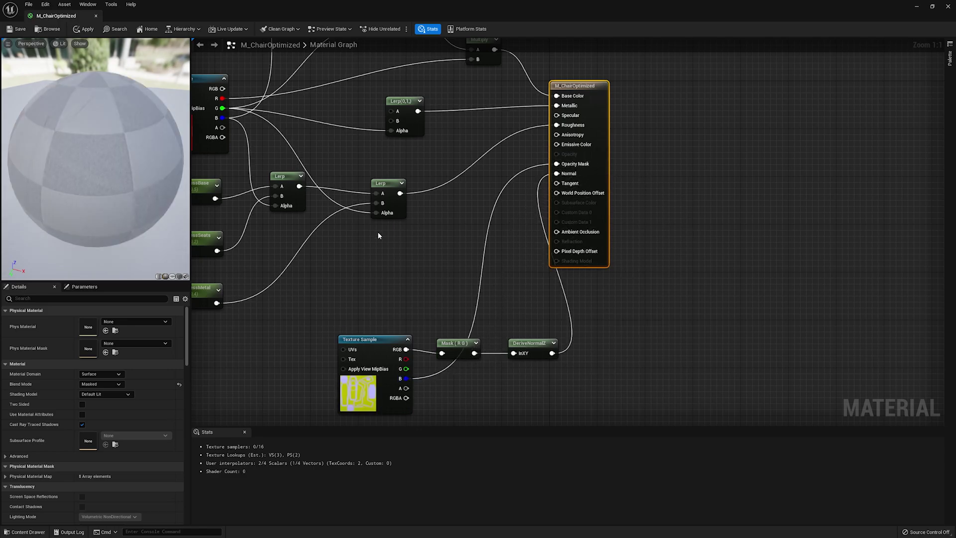
# Step: Preview the material on the chair mesh, then select the chair mask Texture Sample node
pyautogui.click(178, 276)
pyautogui.click(185, 276)
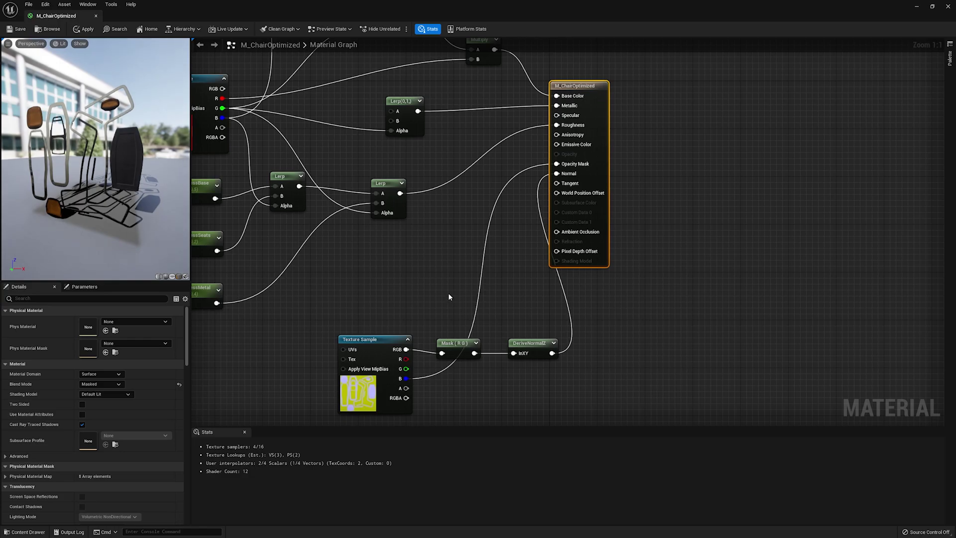
pyautogui.moveTo(448, 293); pyautogui.dragTo(611, 260, button='right')
pyautogui.scroll(-2, 611, 261)
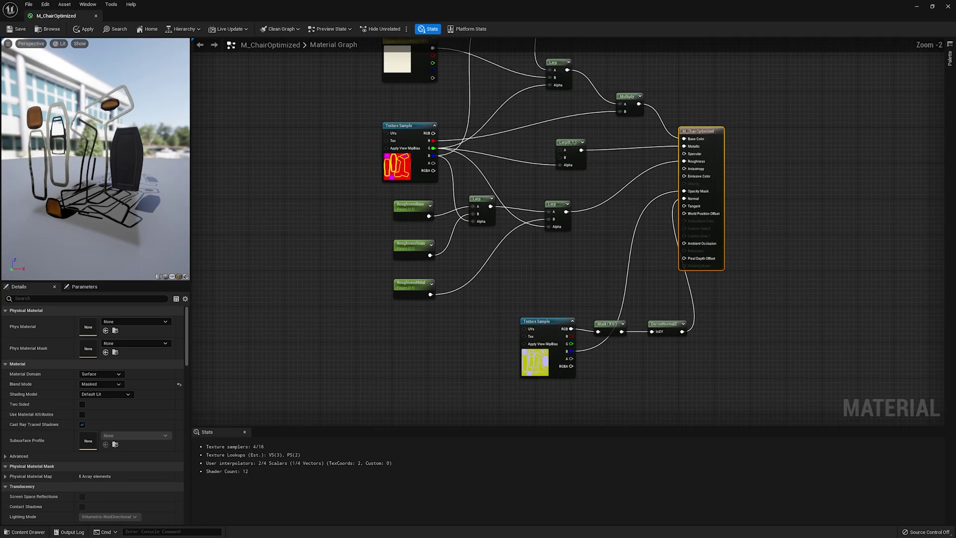
pyautogui.click(391, 190)
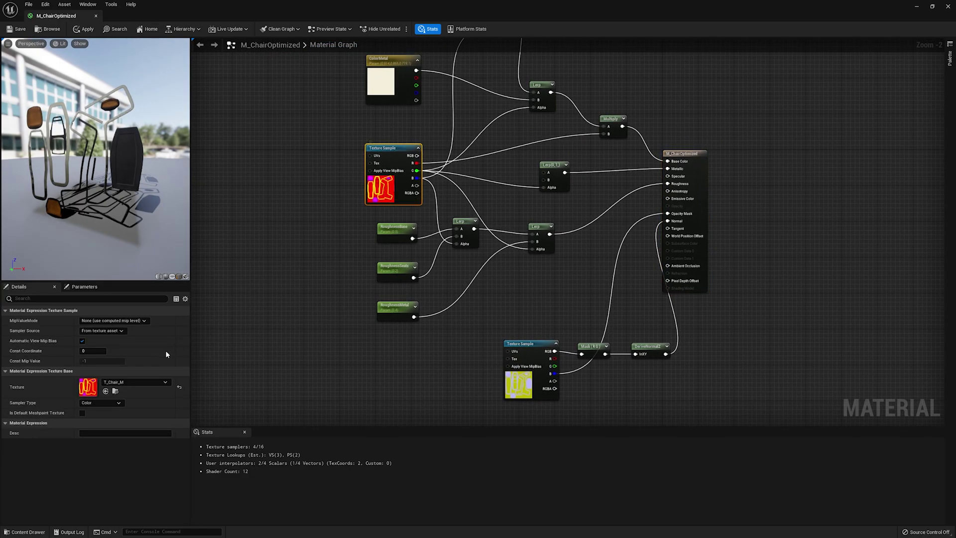
# Step: Open the T_Chair_M texture and toggle its alpha channel off and on to inspect it
pyautogui.doubleClick(87, 387)
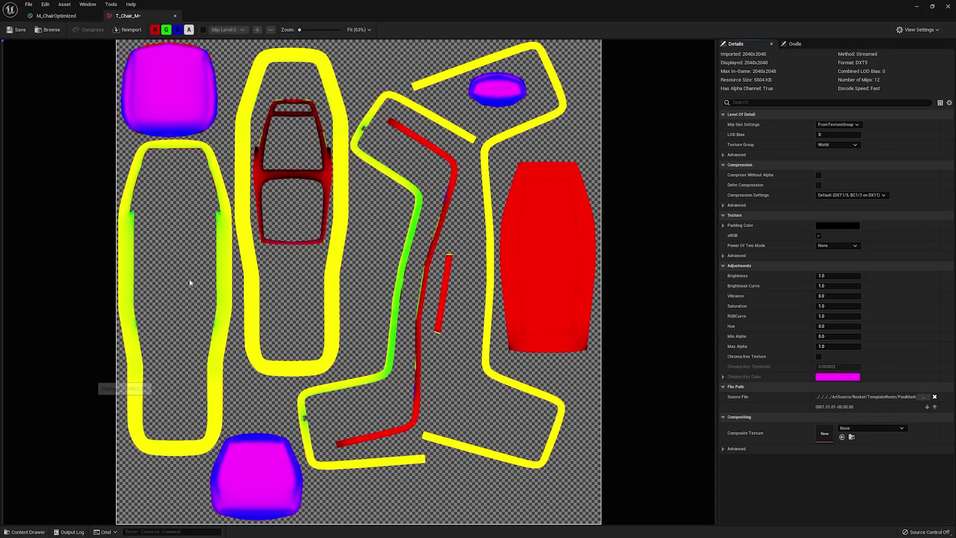
pyautogui.click(189, 30)
pyautogui.click(188, 30)
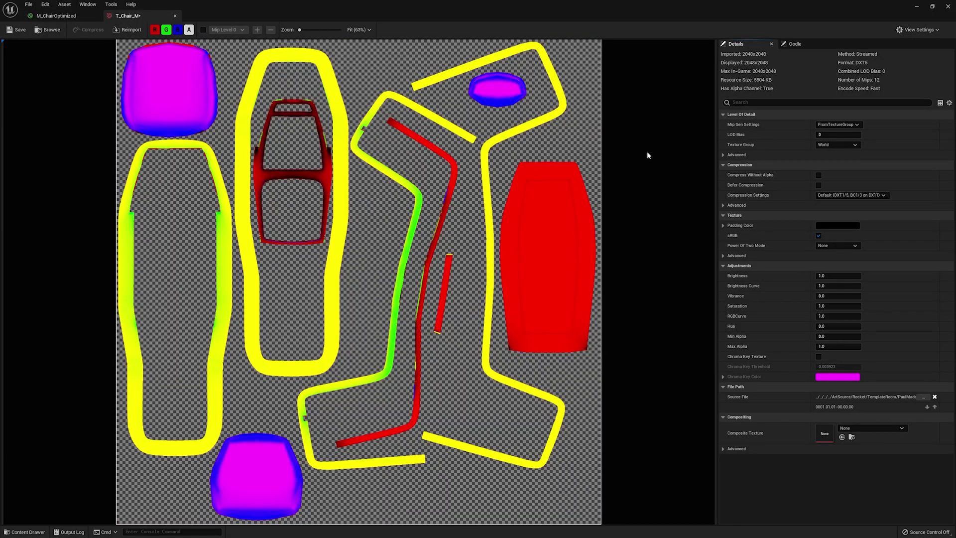
# Step: Enable Compress Without Alpha so T_Chair_M becomes DXT1, save it, and return to M_ChairOptimized
pyautogui.click(818, 175)
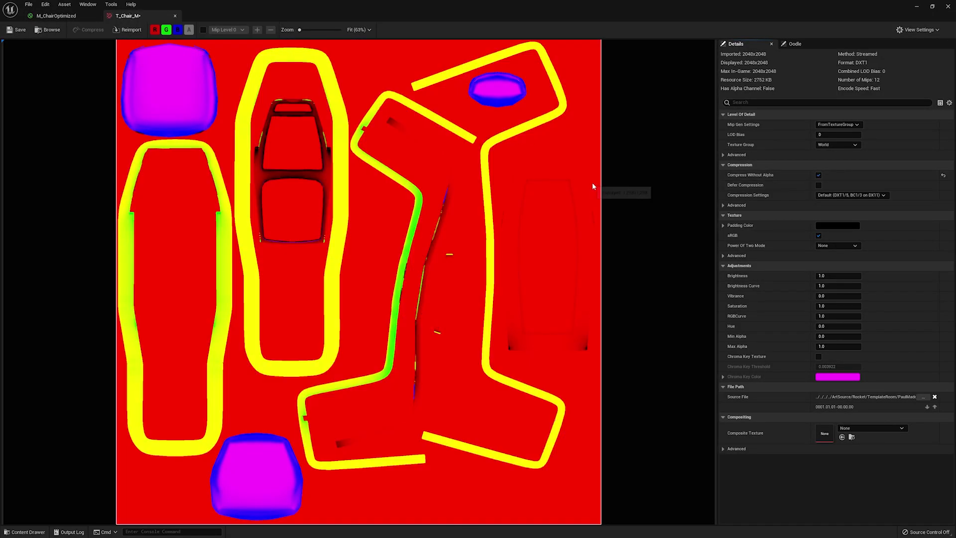
pyautogui.click(18, 30)
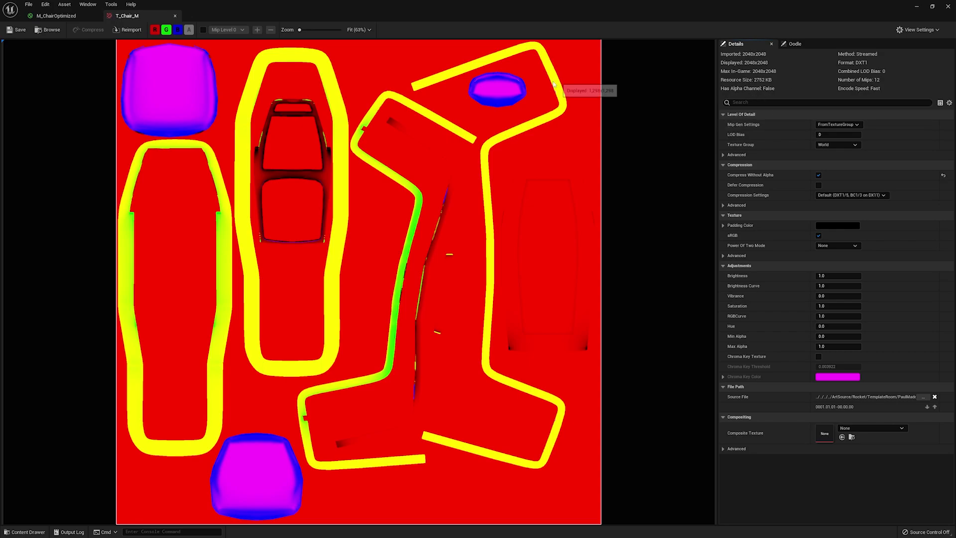
pyautogui.click(55, 15)
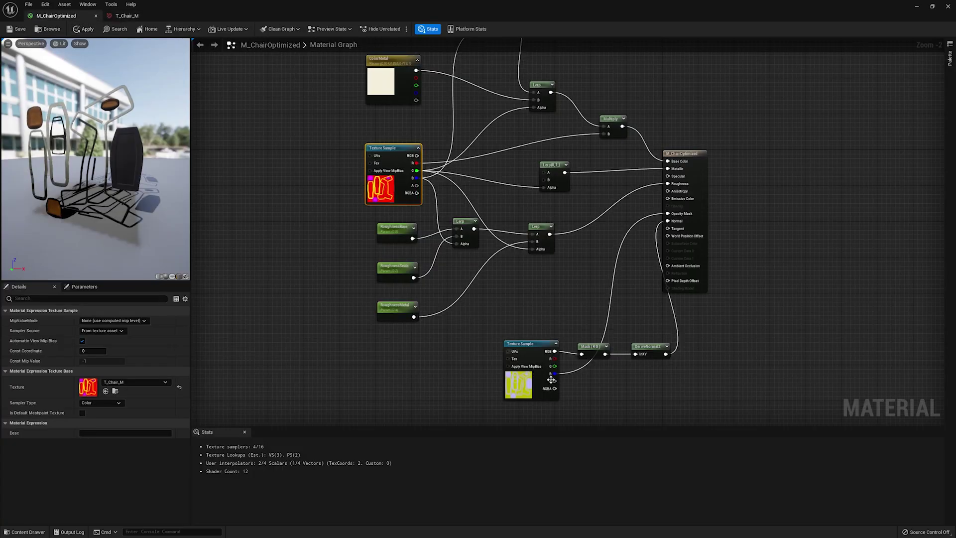
pyautogui.moveTo(551, 380); pyautogui.dragTo(576, 296, button='right')
pyautogui.click(525, 290)
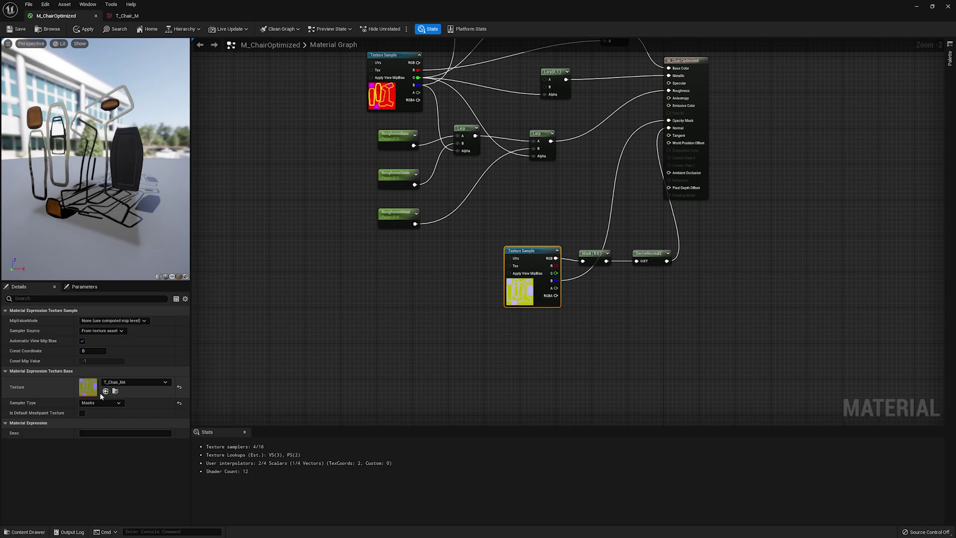
pyautogui.doubleClick(83, 387)
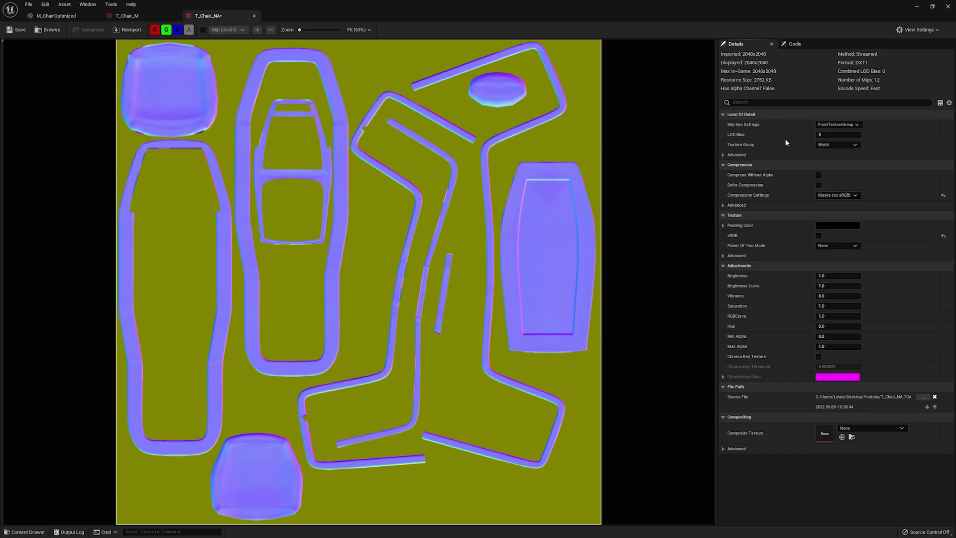
pyautogui.click(829, 195)
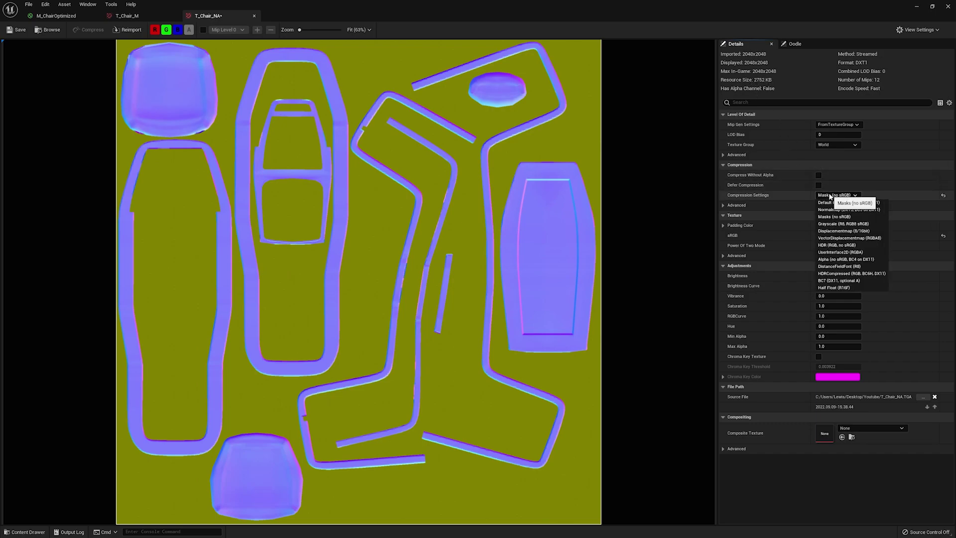
pyautogui.click(671, 181)
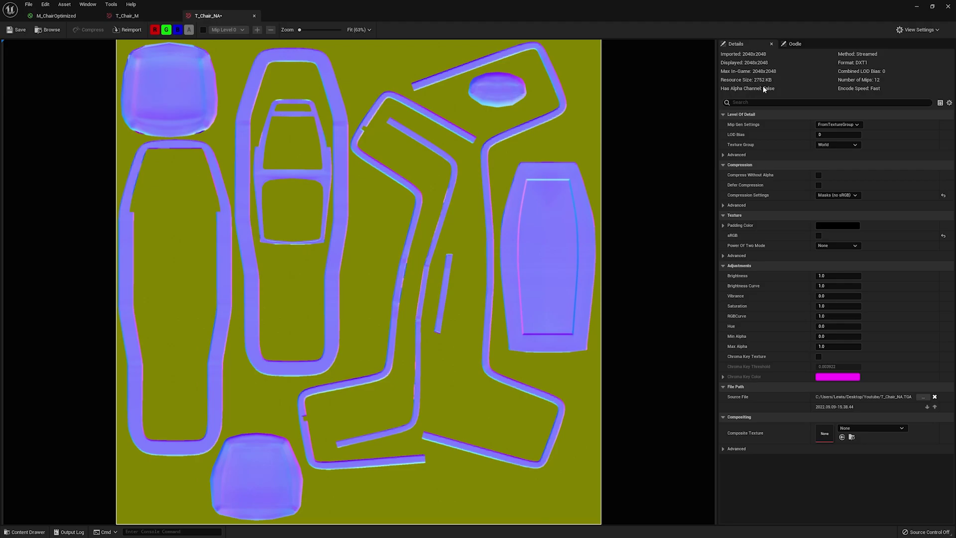
pyautogui.click(127, 15)
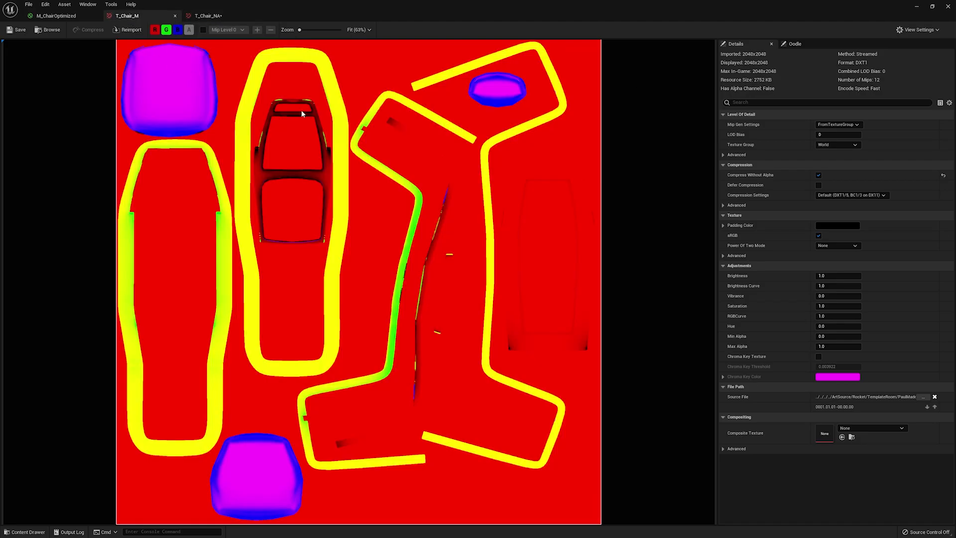
pyautogui.click(208, 15)
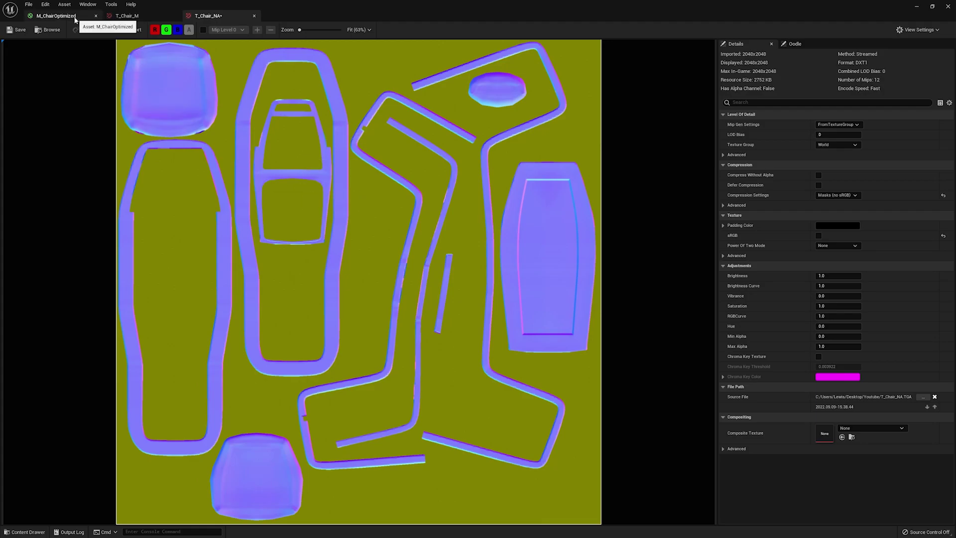
pyautogui.click(56, 15)
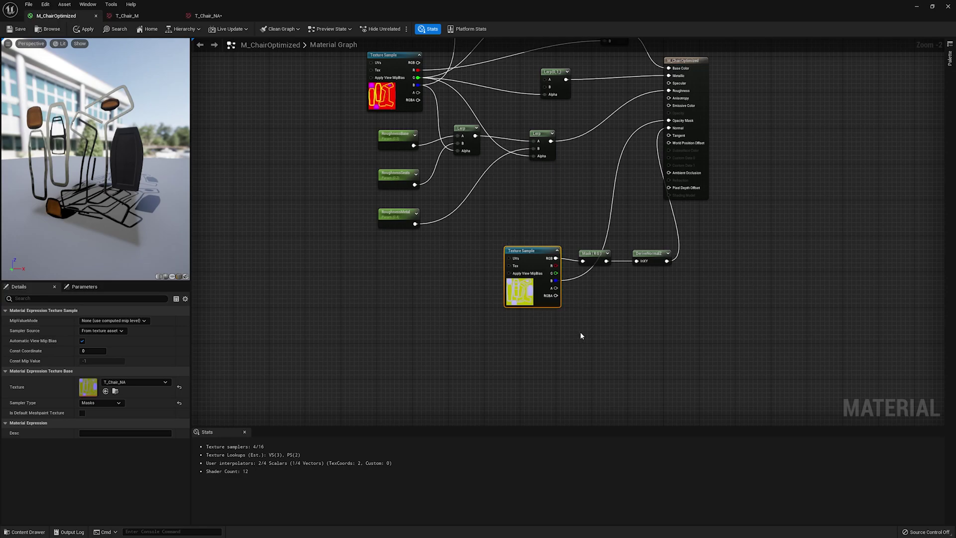
pyautogui.moveTo(609, 292); pyautogui.dragTo(639, 380, button='right')
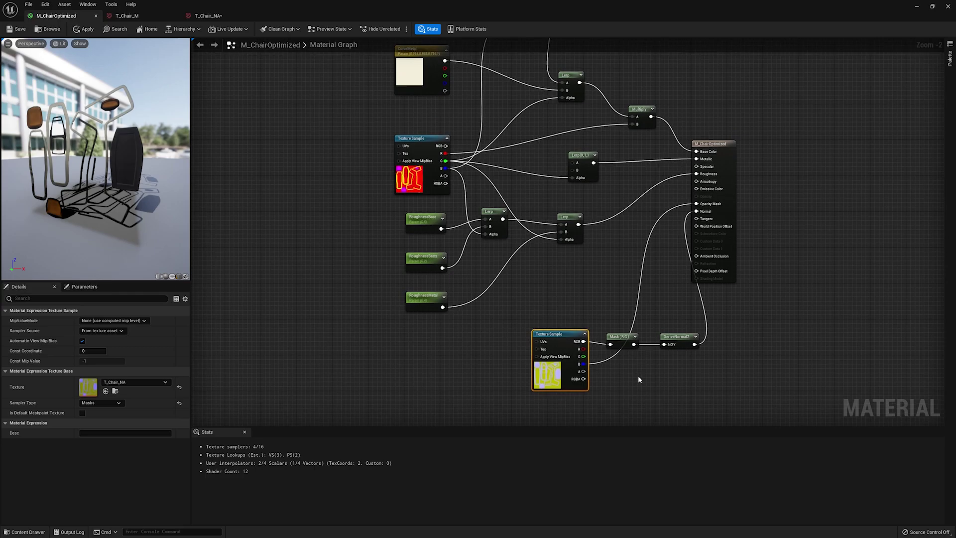
pyautogui.scroll(1, 621, 379)
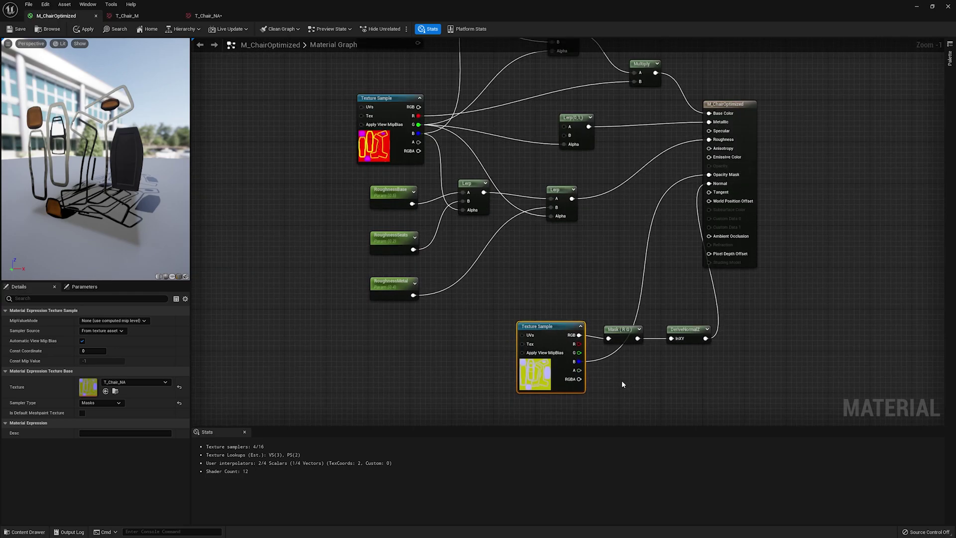